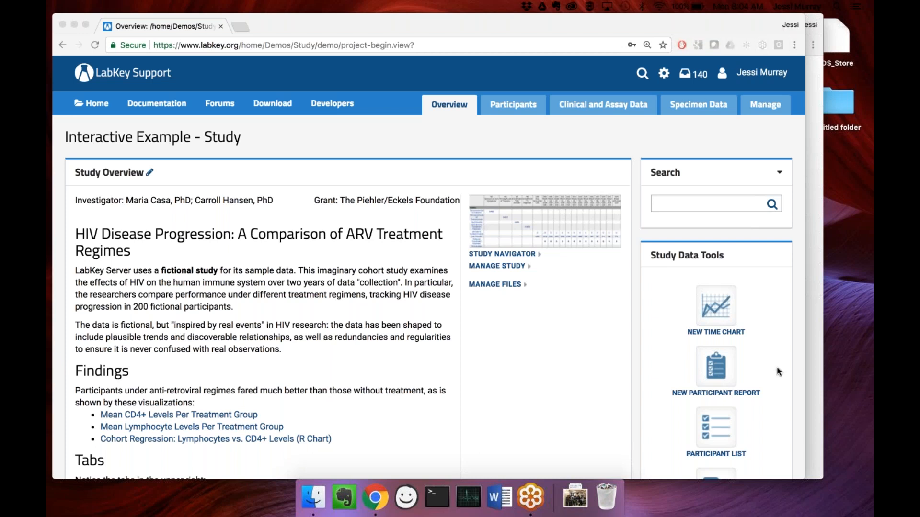
- Widen the browser window showing the study's Overview page
left_click(801, 476)
left_click_drag(802, 477, 851, 478)
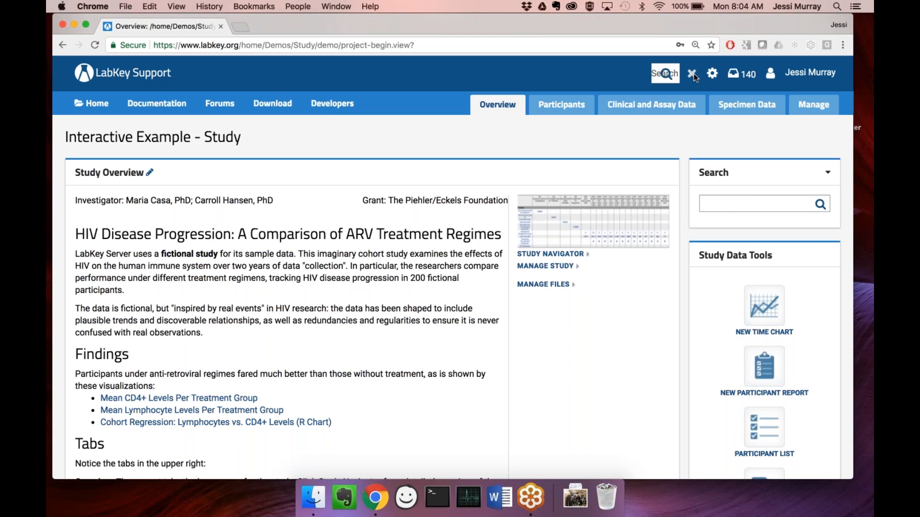
- Review the options available in the admin menu and the user account menu
left_click(714, 76)
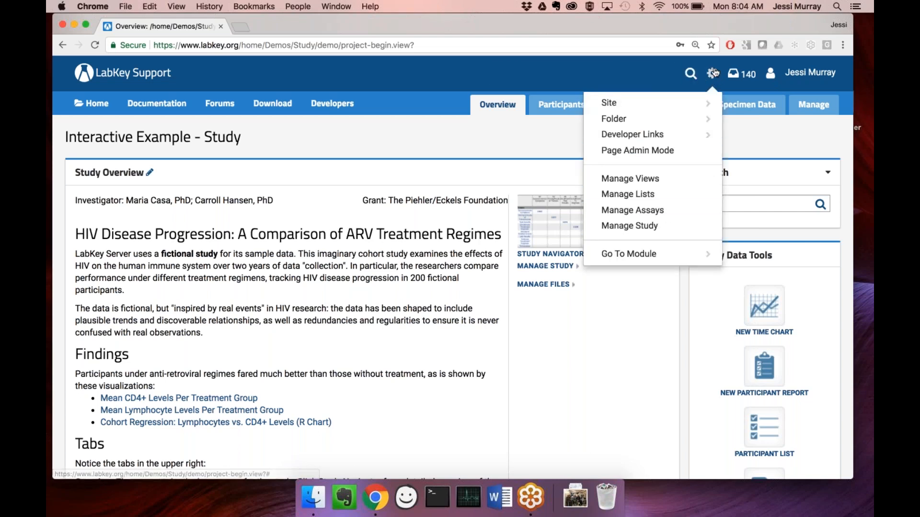
left_click(713, 75)
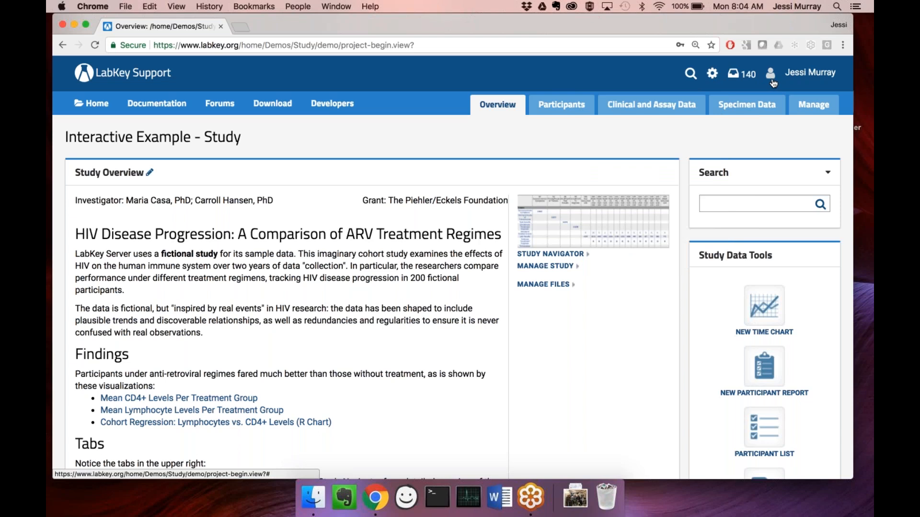
left_click(771, 80)
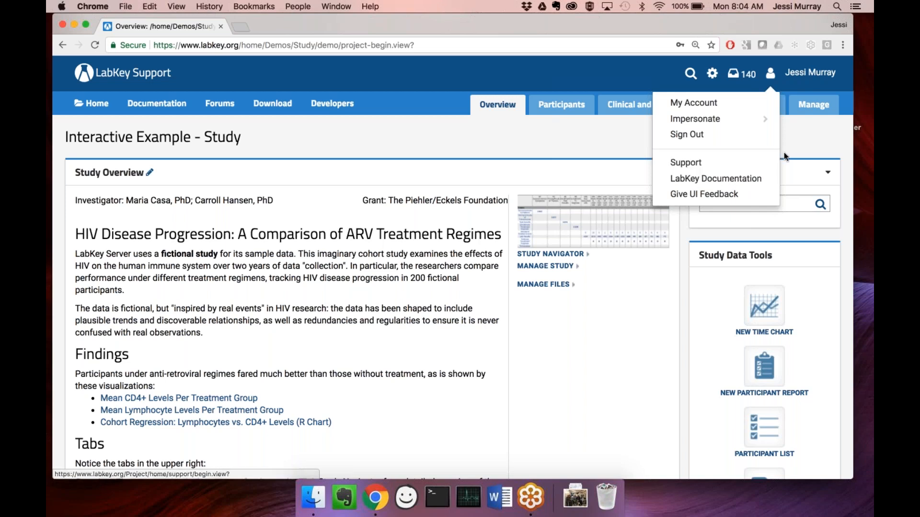
left_click(798, 138)
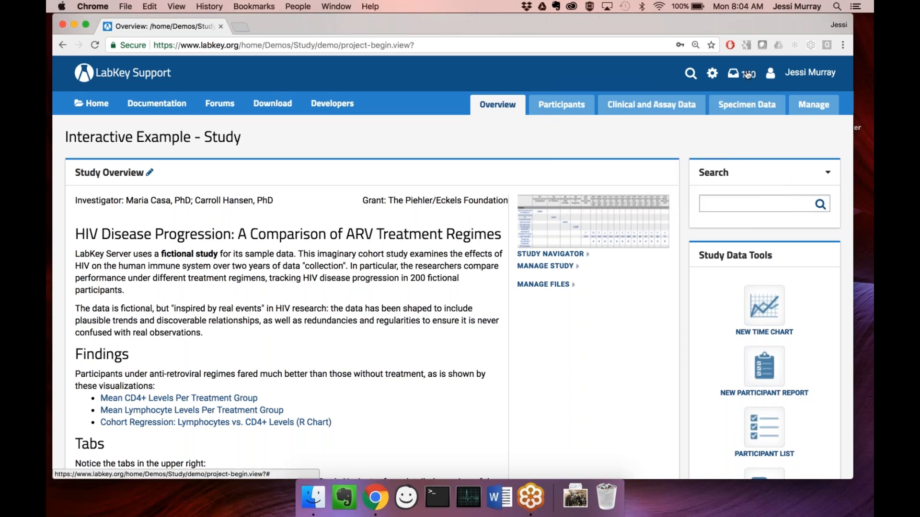
- Open the notifications list and clear all notifications
left_click(748, 75)
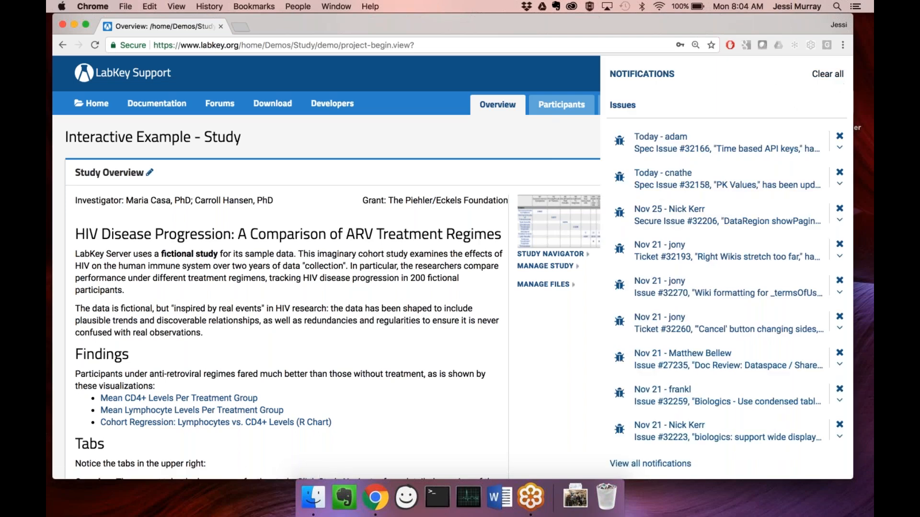
left_click(831, 75)
left_click(548, 355)
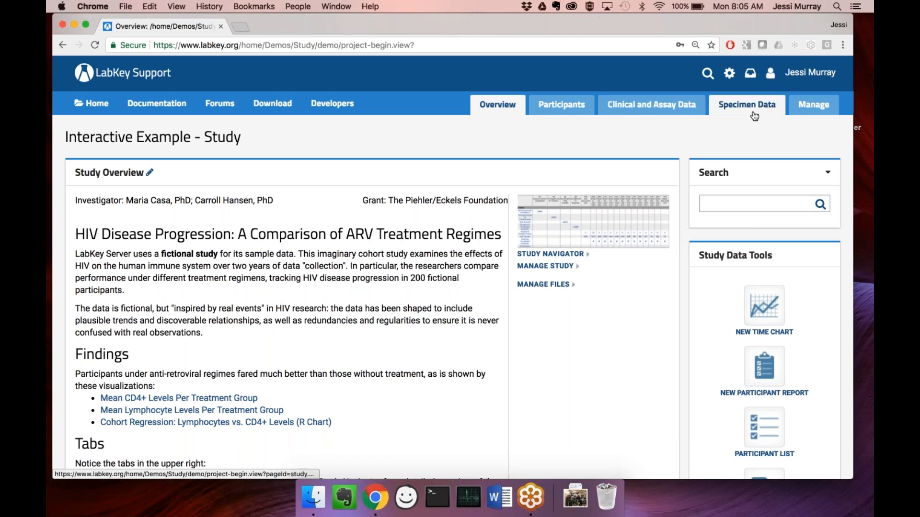
- Turn on Page Admin Mode for the study's Overview page
scroll(678, 206, "down", 2)
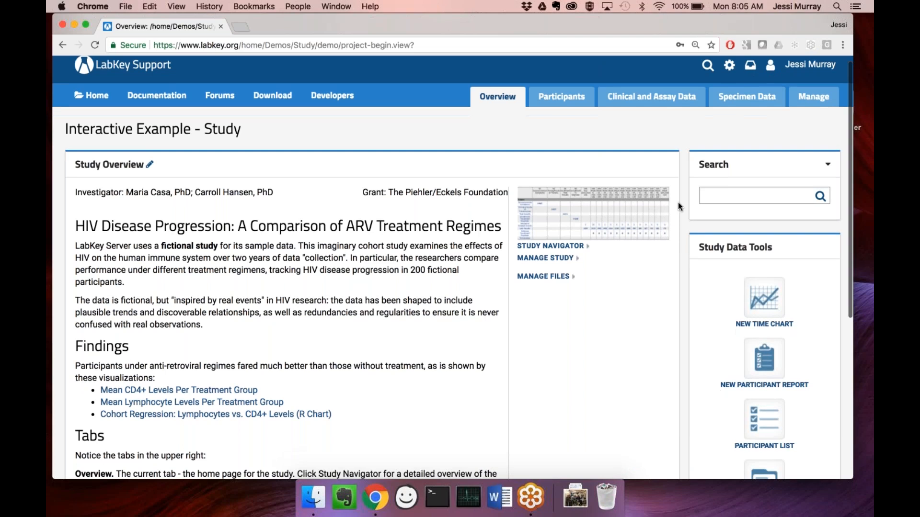
scroll(678, 206, "down", 5)
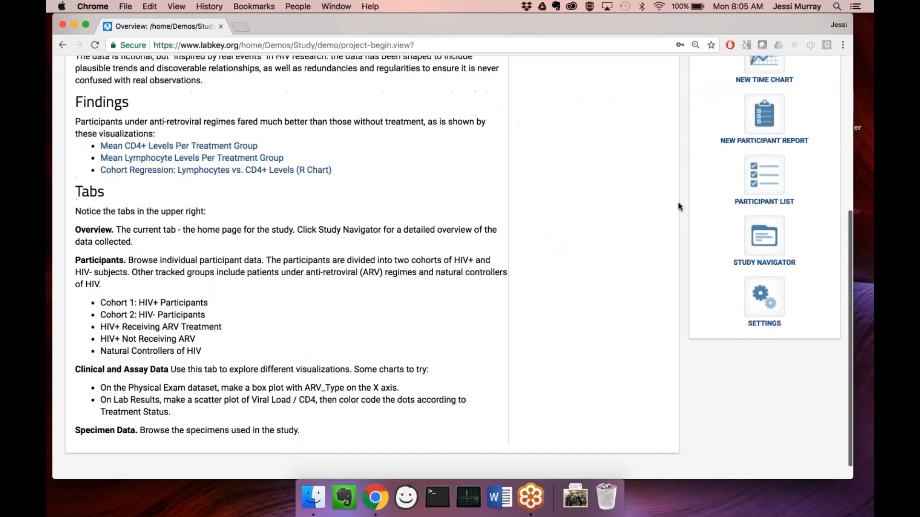
scroll(678, 206, "up", 7)
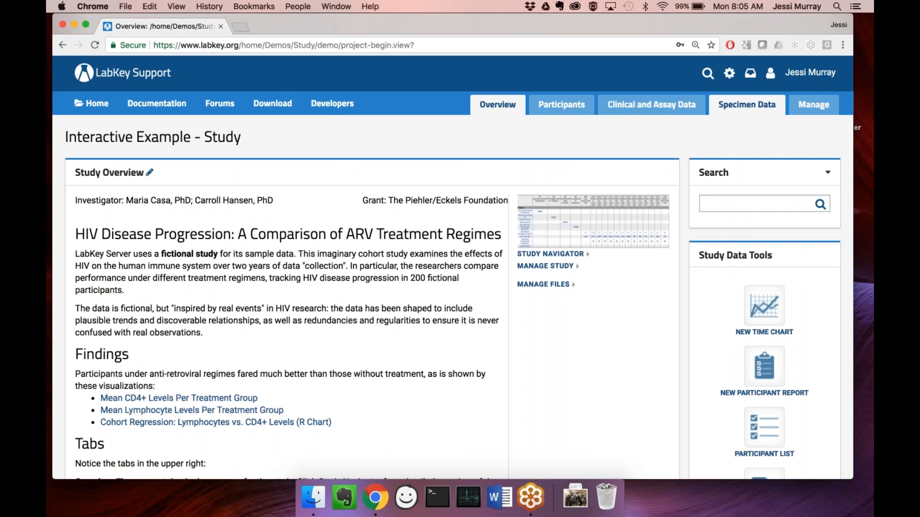
left_click(729, 76)
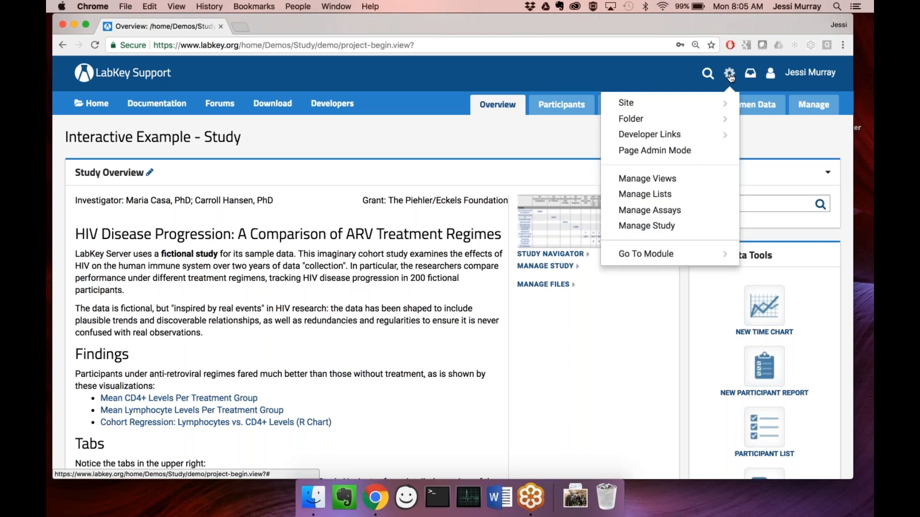
left_click(700, 153)
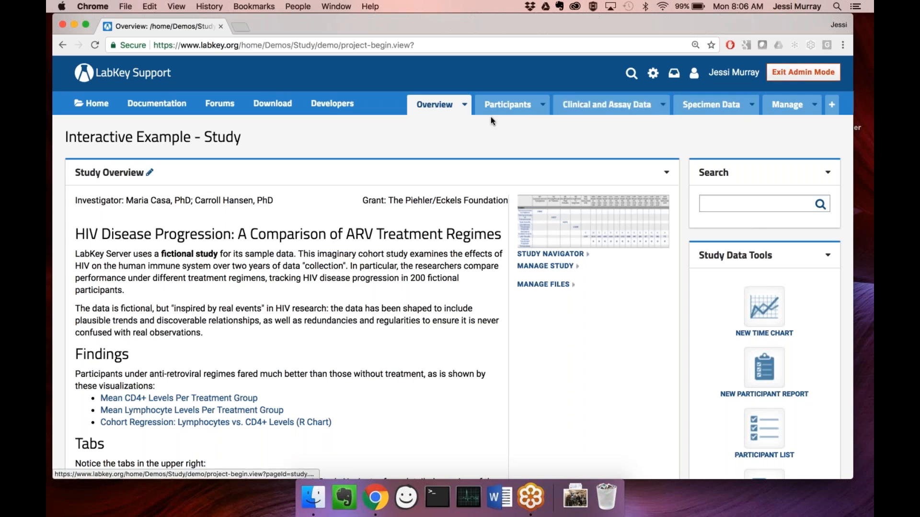
- Examine the editing options of the Participants tab and the web part selectors at the end of the Overview page
left_click(543, 106)
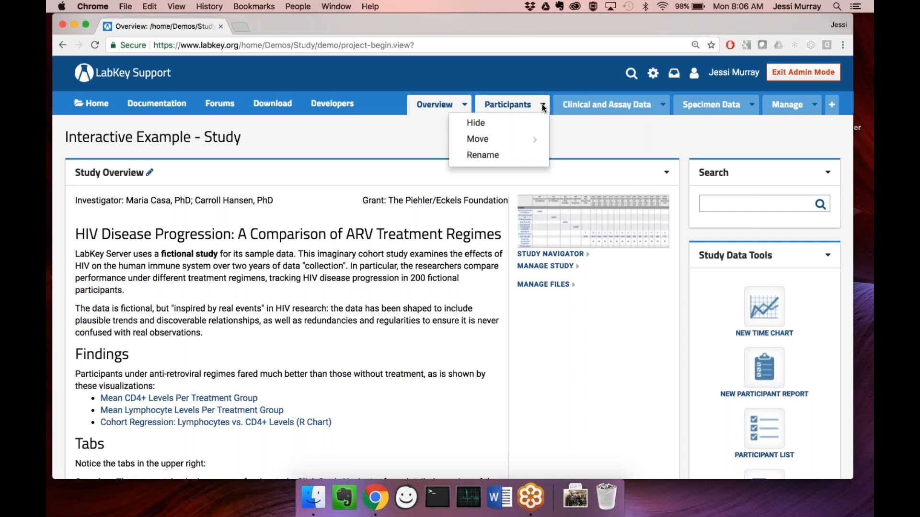
left_click(600, 137)
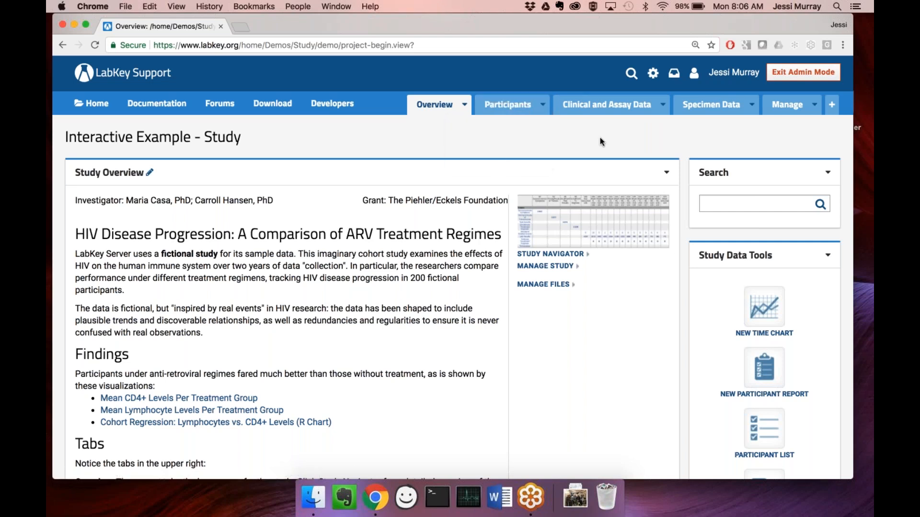
scroll(677, 249, "down", 3)
scroll(677, 248, "down", 8)
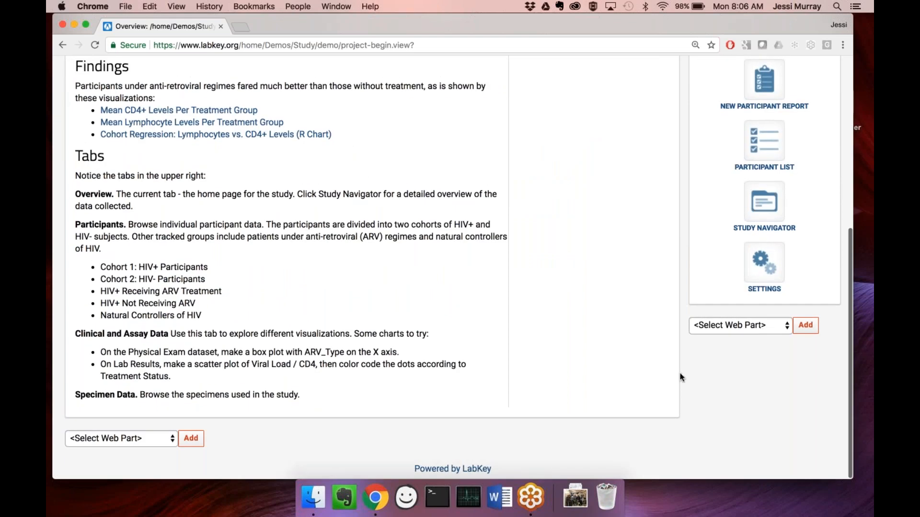
scroll(751, 306, "up", 1)
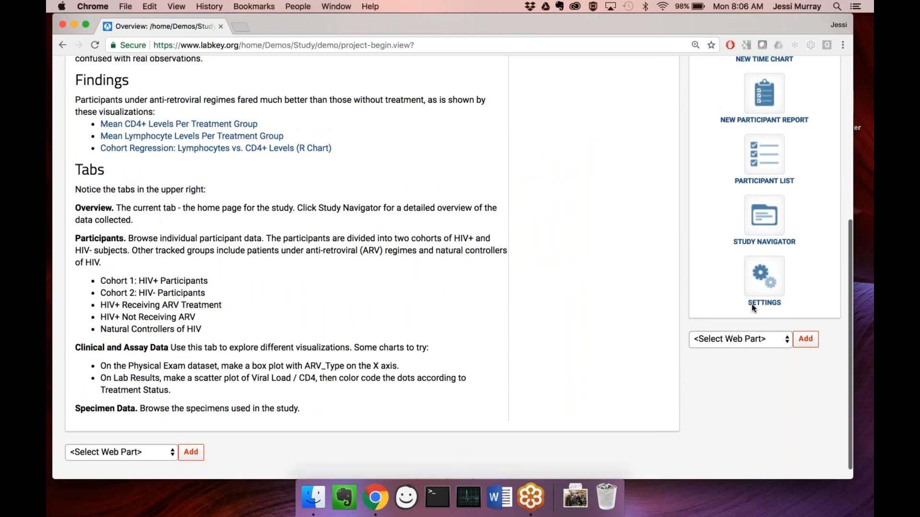
scroll(752, 306, "up", 10)
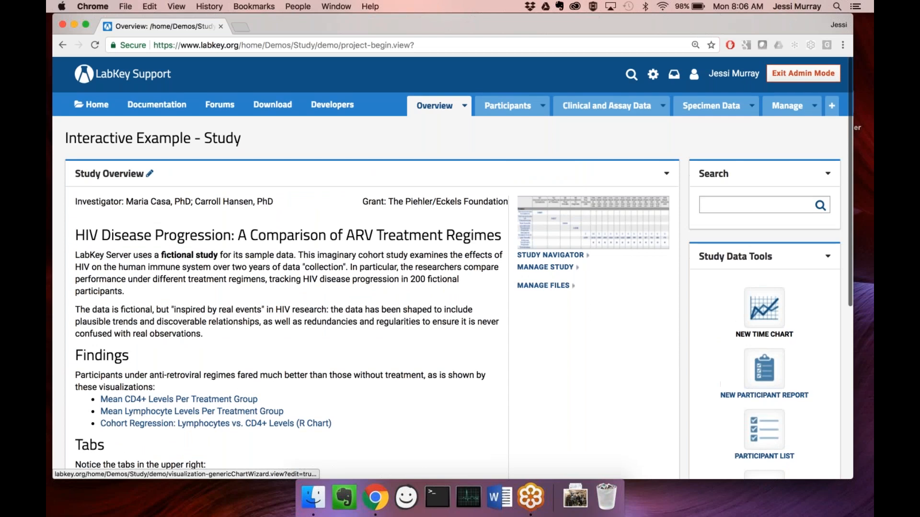
- Hide the frame of the Search web part and exit admin mode
left_click(828, 174)
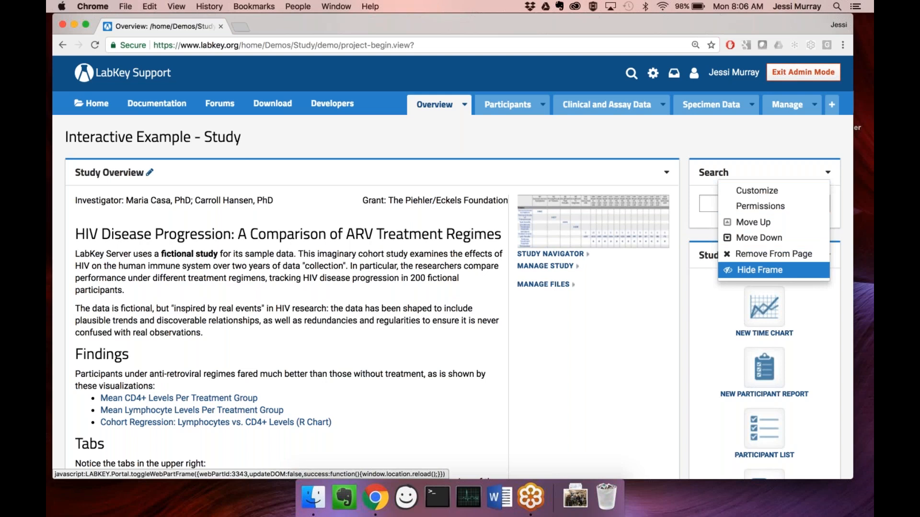
left_click(758, 269)
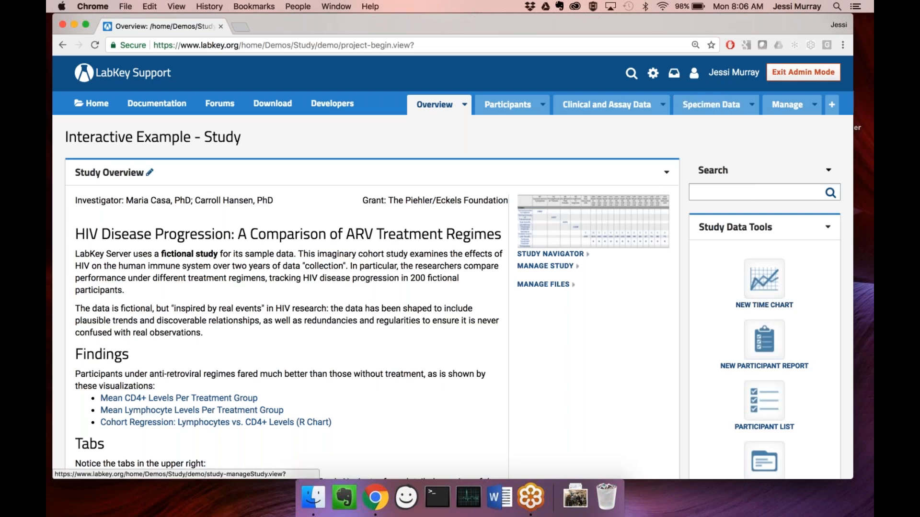
left_click(799, 79)
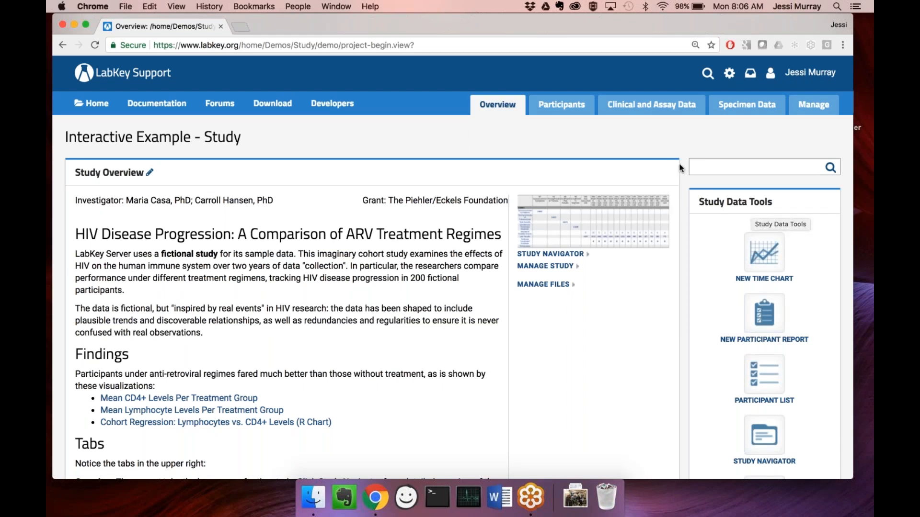
- Re-enter Page Admin Mode, hide the frame of the Study Overview web part, and exit admin mode
left_click(729, 73)
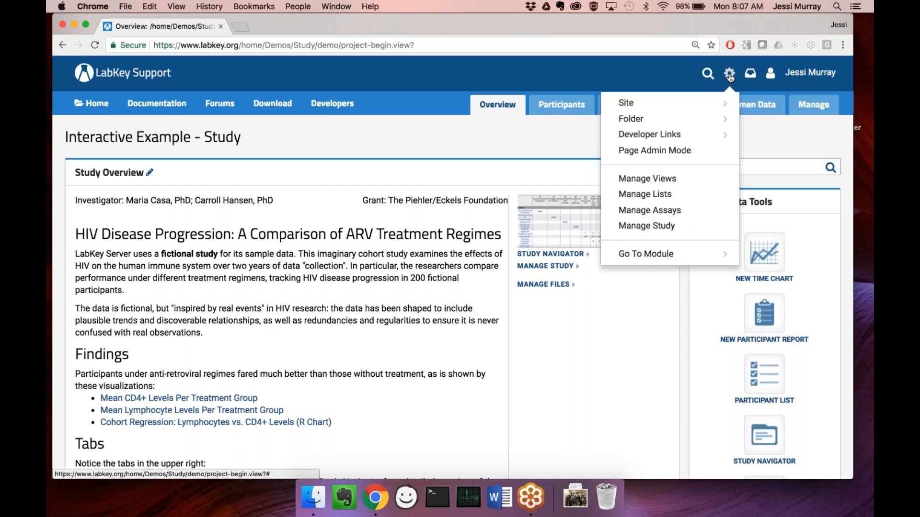
left_click(695, 151)
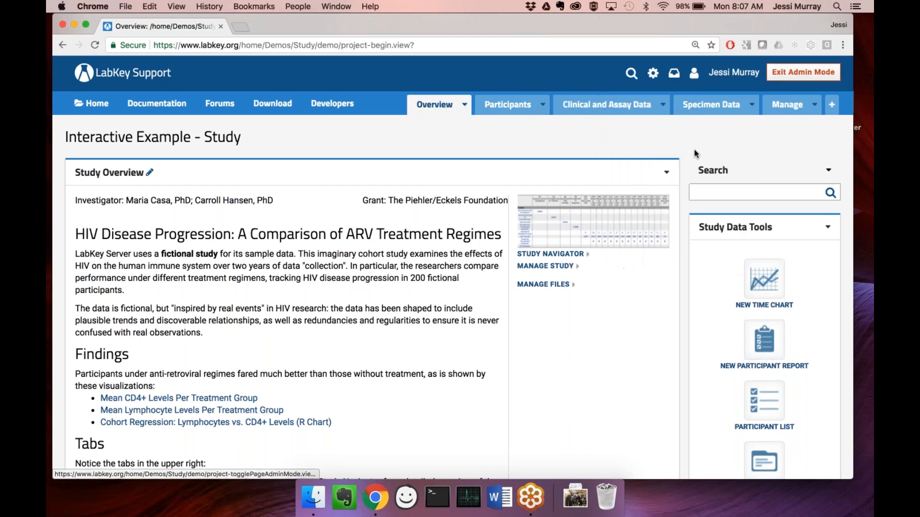
scroll(594, 139, "down", 1)
scroll(459, 267, "down", 10)
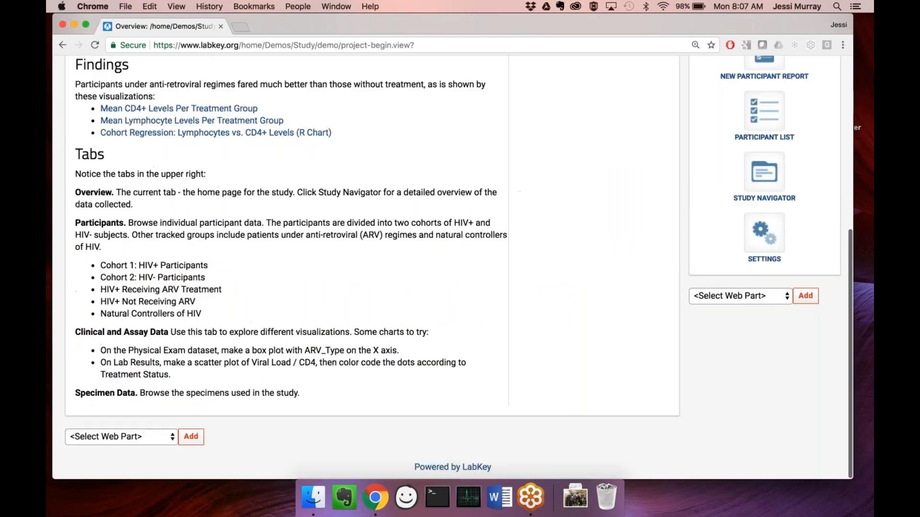
scroll(459, 267, "up", 7)
scroll(665, 175, "up", 2)
left_click(666, 172)
left_click(639, 246)
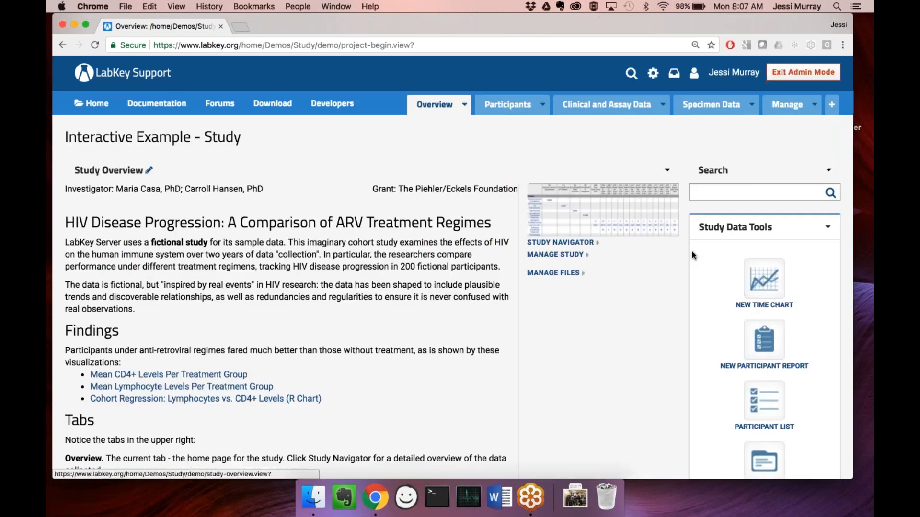
left_click(796, 73)
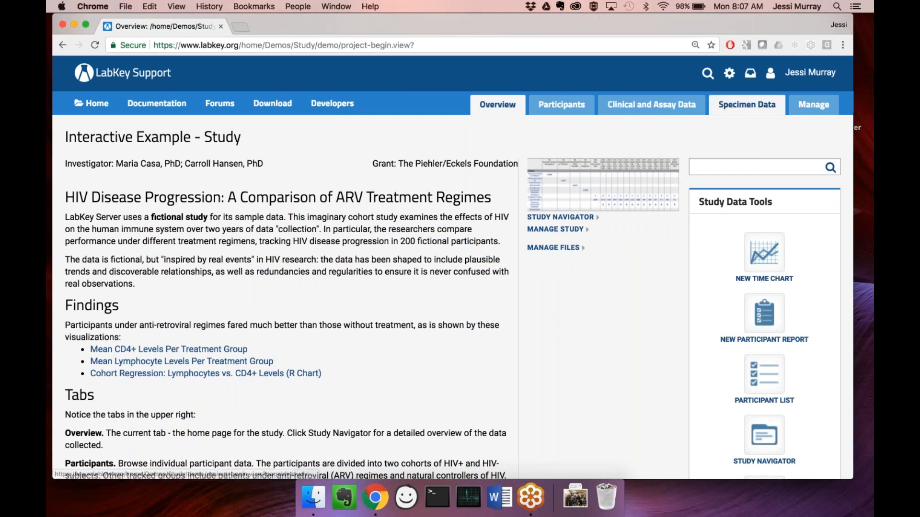
- Show the frame of the Study Overview web part again in Page Admin Mode, and exit admin mode
left_click(729, 73)
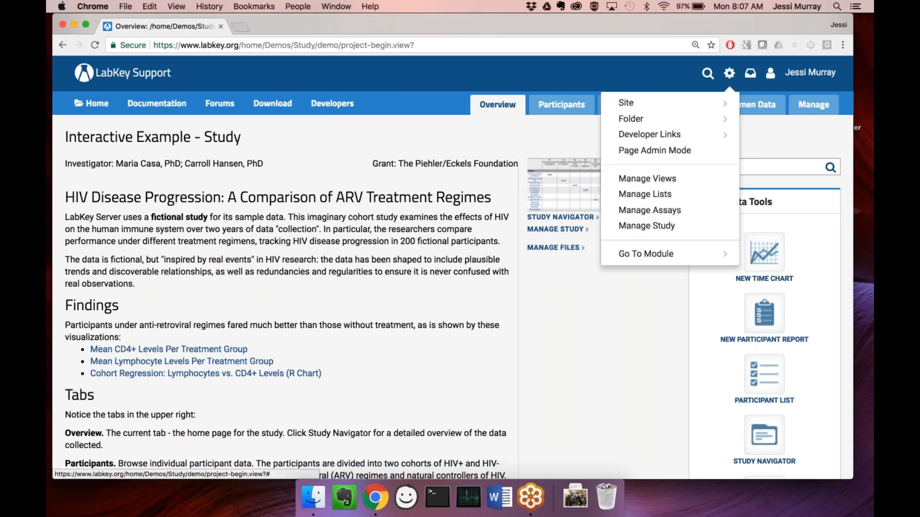
left_click(689, 150)
left_click(666, 171)
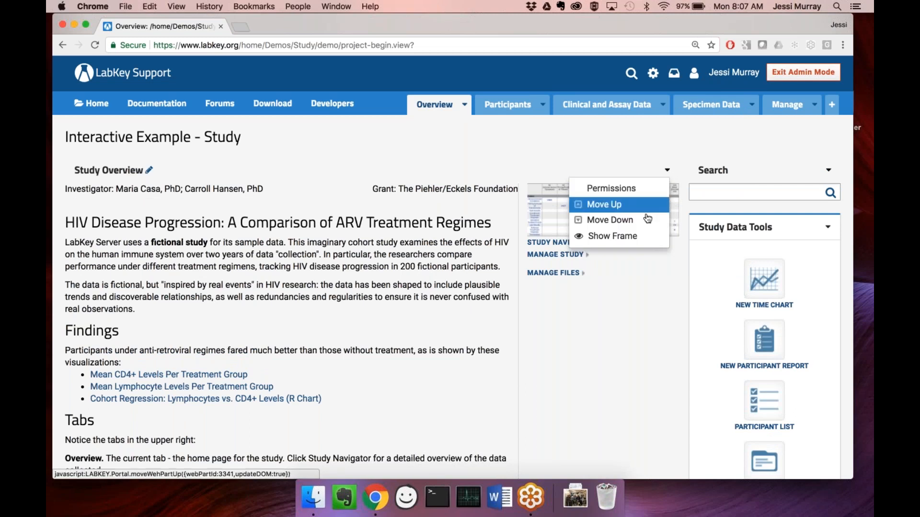
left_click(637, 236)
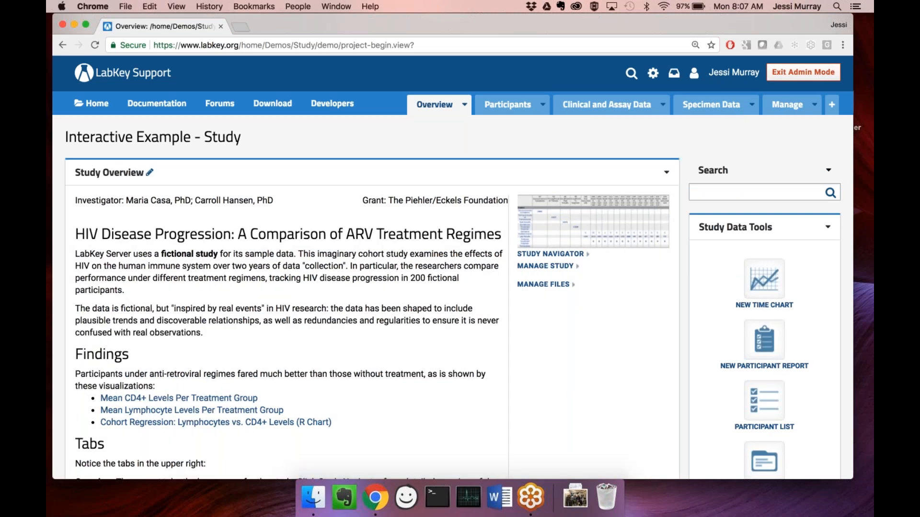
left_click(803, 72)
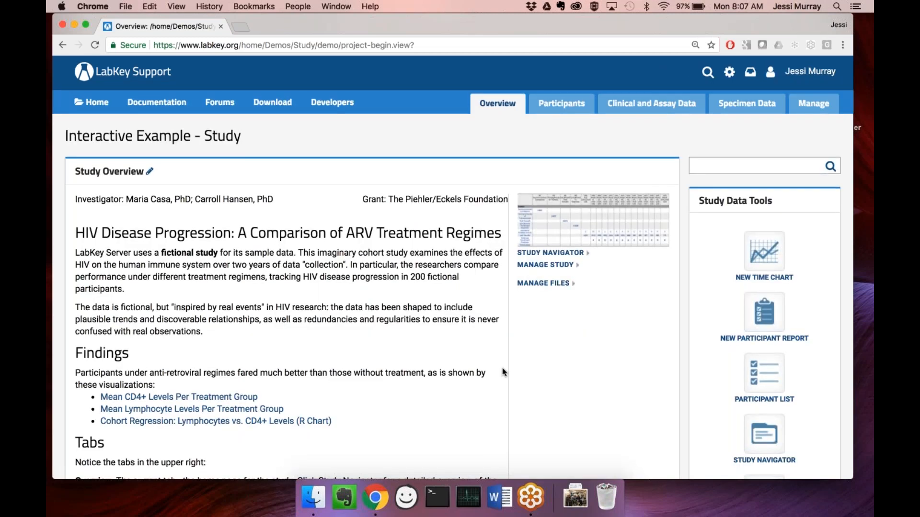
- Look over the Overview page's layout outside admin mode, from the Study Overview heading to the Specimen Data description
scroll(502, 367, "down", 4)
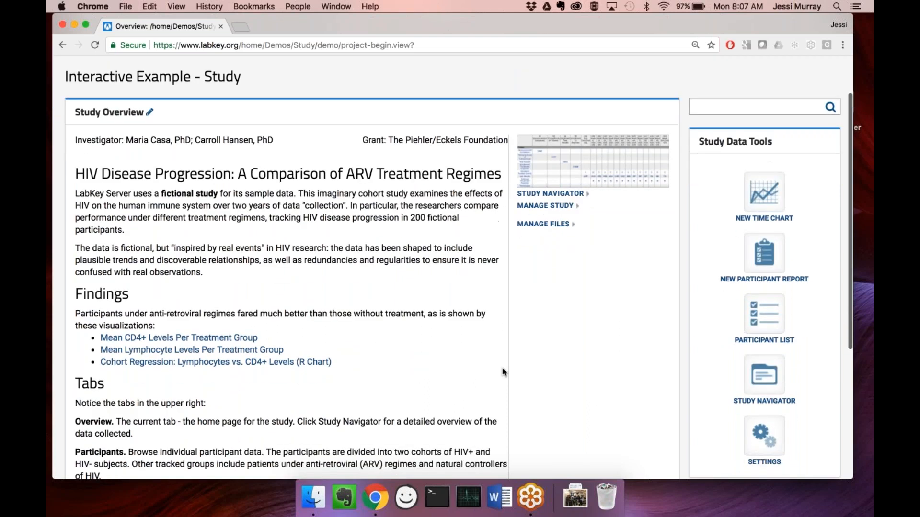
scroll(502, 368, "down", 5)
scroll(502, 368, "up", 2)
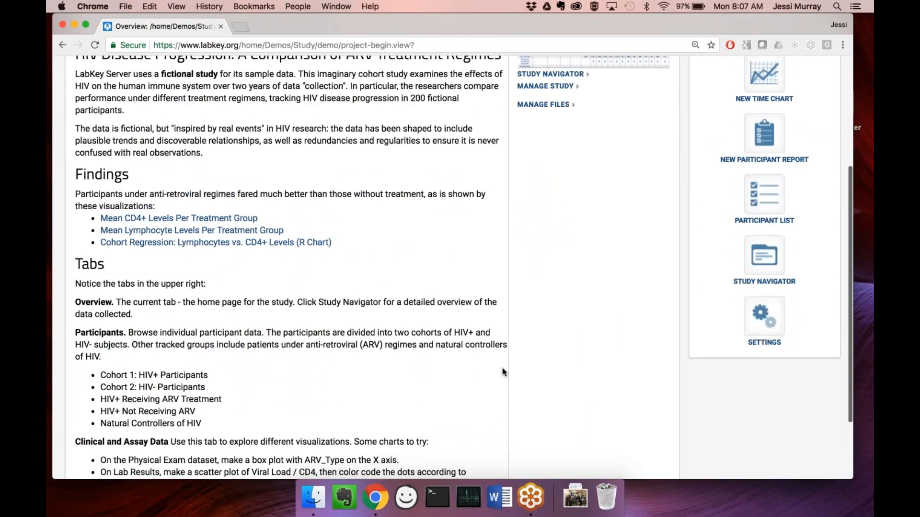
scroll(501, 369, "up", 3)
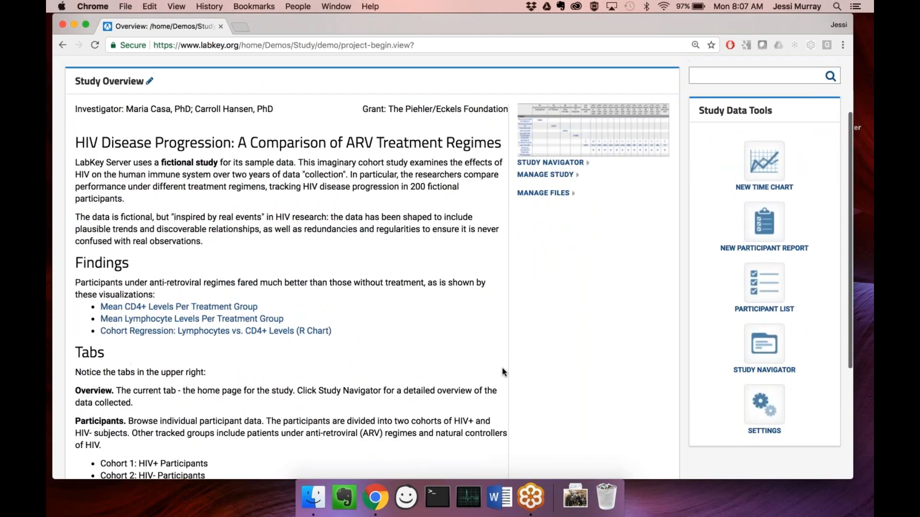
scroll(447, 257, "up", 2)
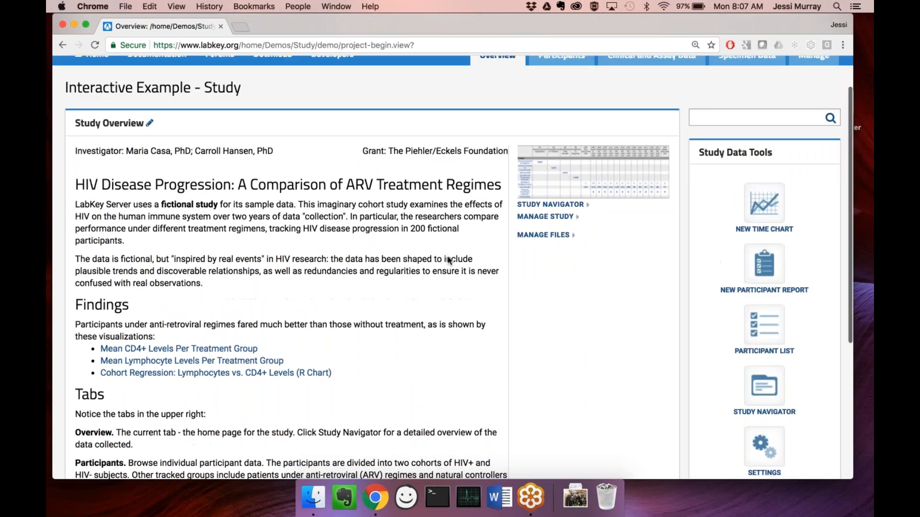
scroll(512, 349, "down", 5)
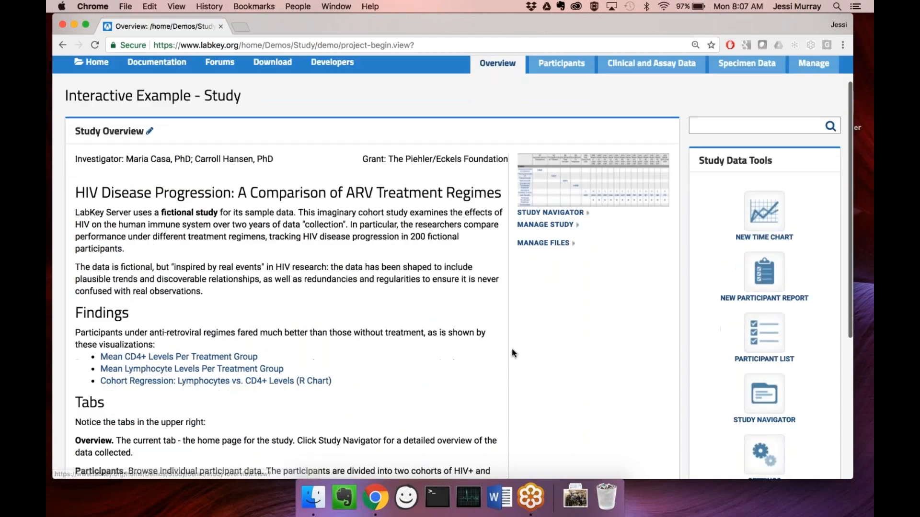
scroll(512, 353, "up", 6)
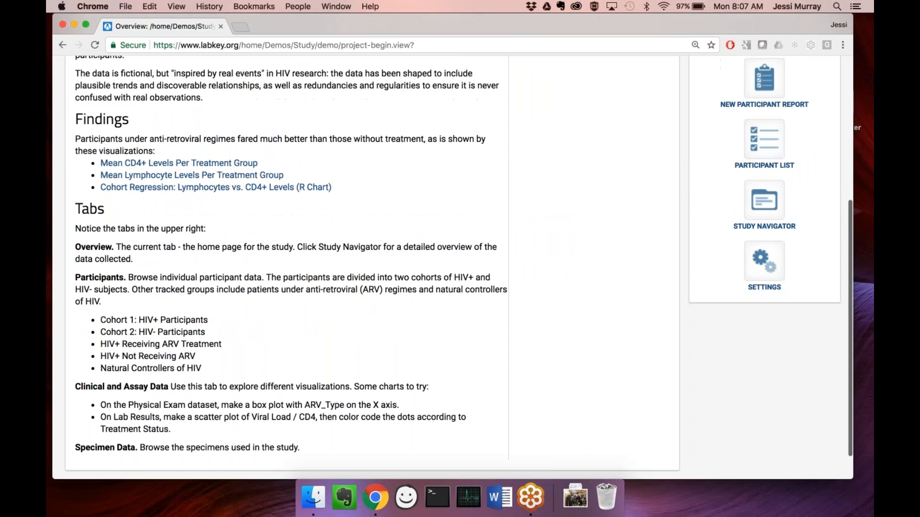
- Enter Page Admin Mode and add a Wiki web part to the main column of the Overview page
left_click(729, 73)
left_click(717, 157)
scroll(419, 349, "down", 8)
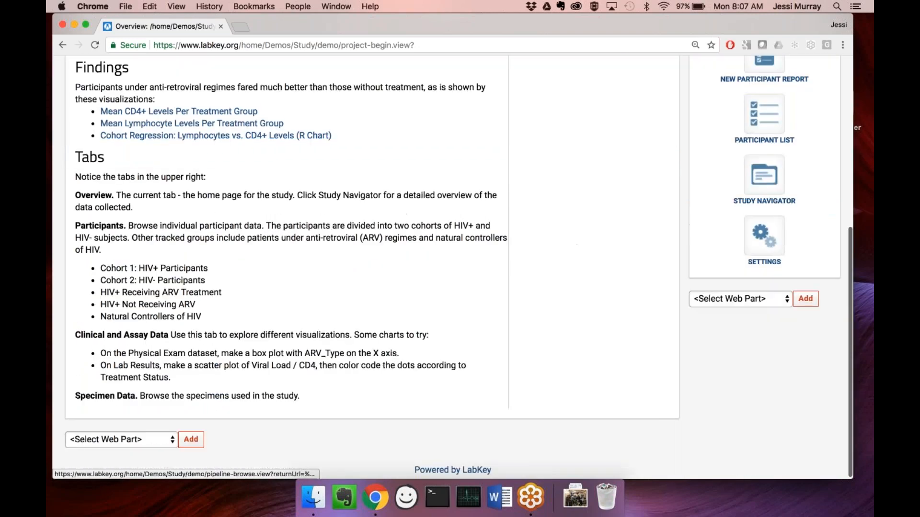
left_click(117, 437)
scroll(159, 421, "down", 5)
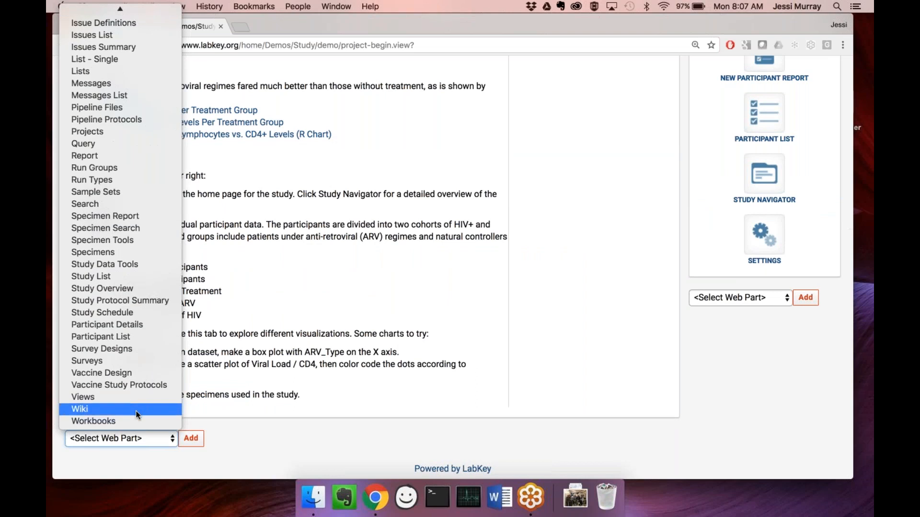
left_click(156, 410)
left_click(193, 439)
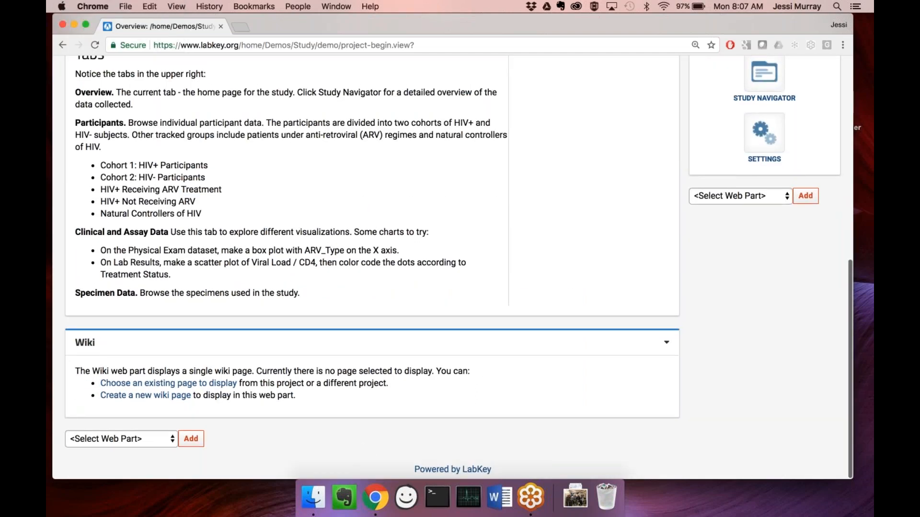
- Create a wiki page reading "Welcome to the LabKey Demo! Here are our funders: LabKey, Awesome Group, and Research Org", then save and close it
left_click(182, 396)
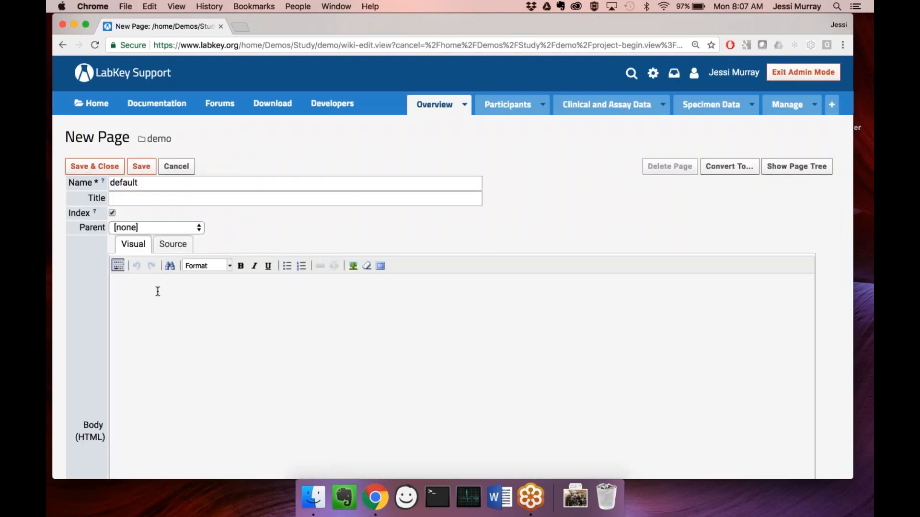
left_click(214, 318)
type("Welcome to the LabKey Demo ")
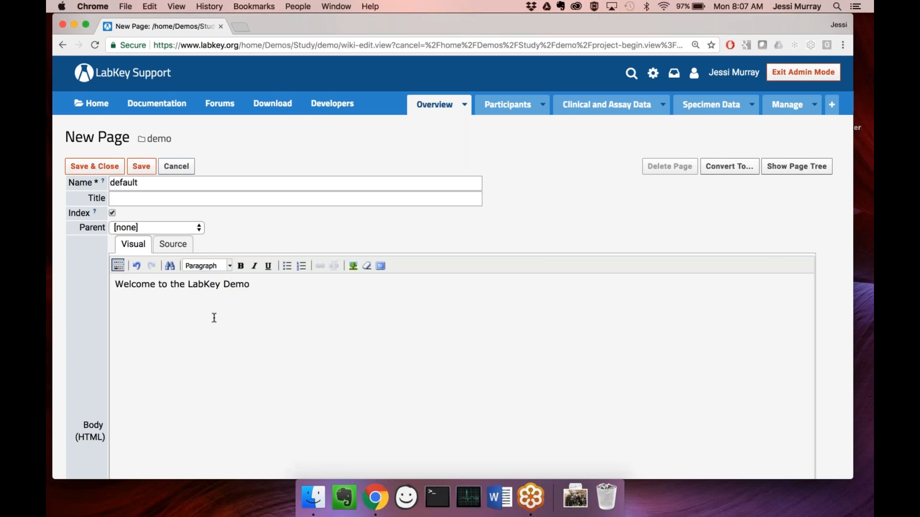
type("! Here are our funders: LabKey")
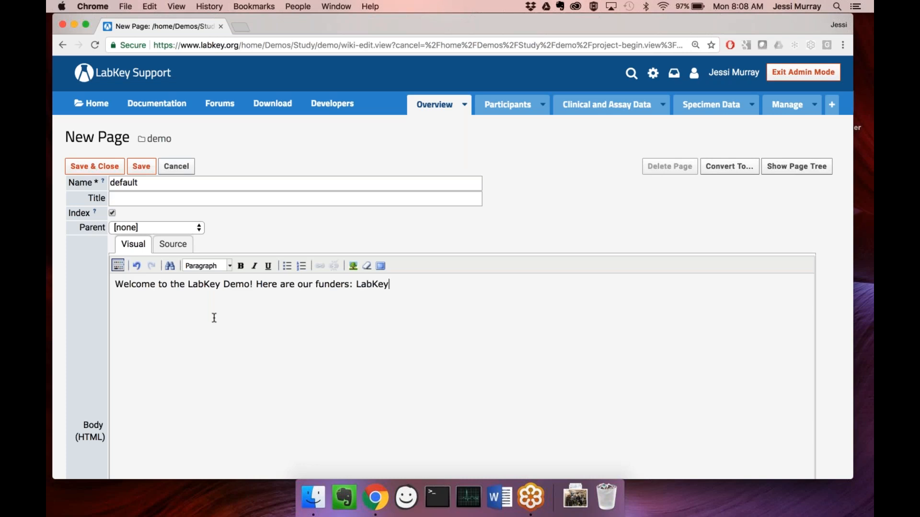
type(", Awesome Group, and R")
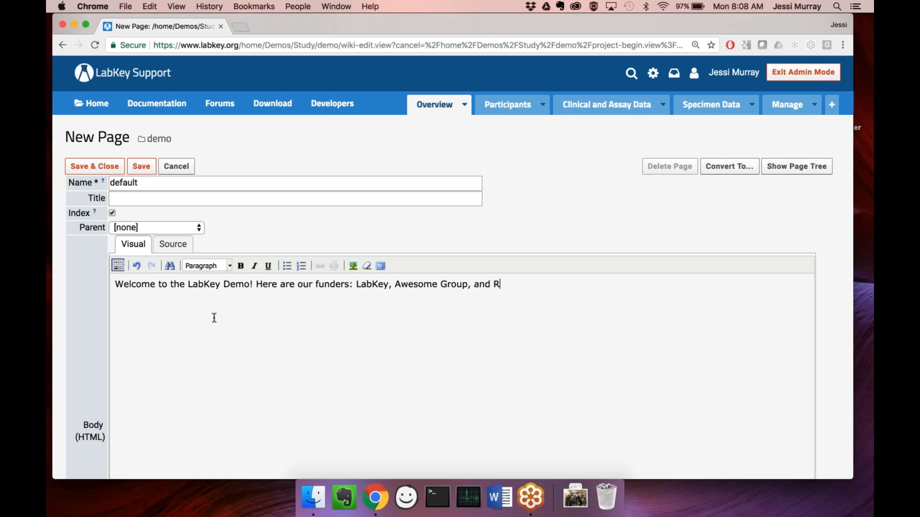
type("esearch Org")
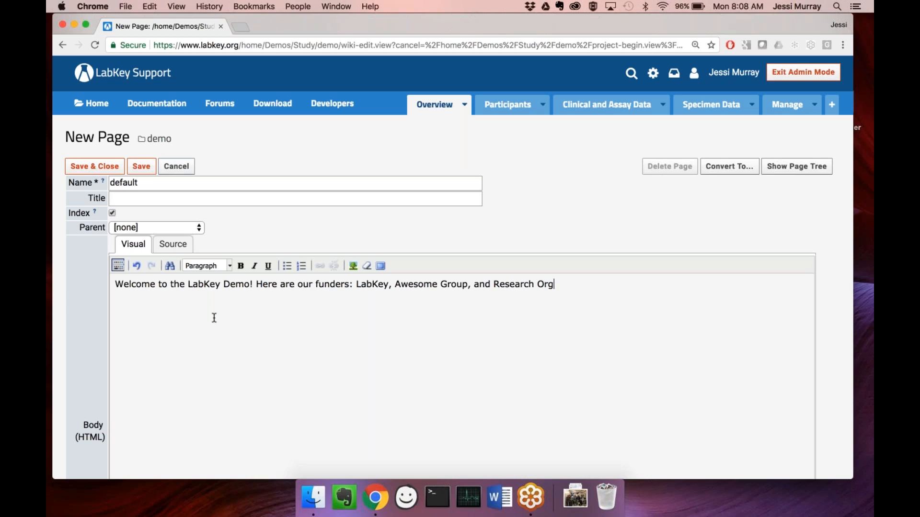
left_click(94, 167)
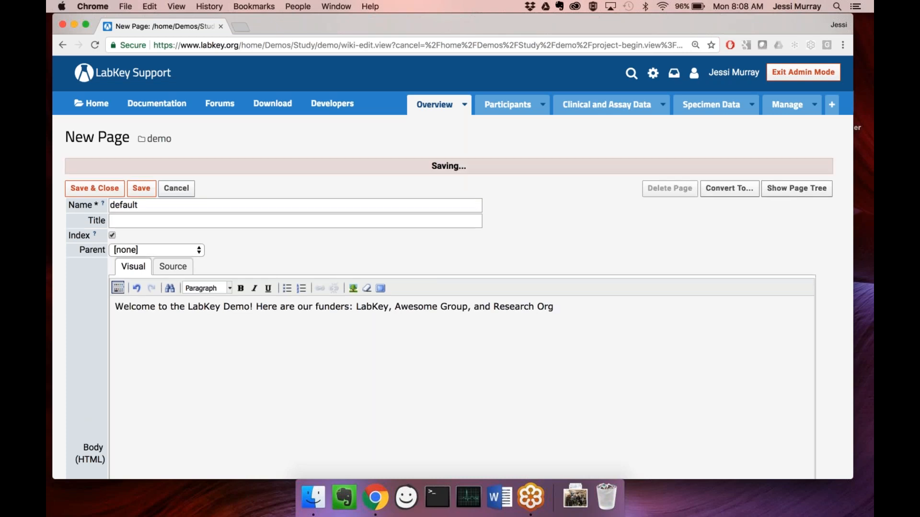
- Hide the frame of the new "default" wiki web part and exit admin mode
scroll(303, 393, "down", 10)
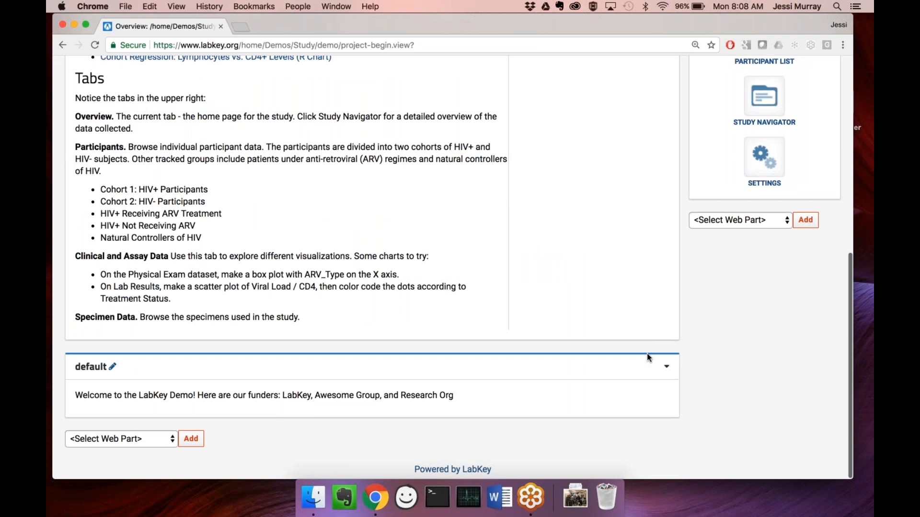
scroll(645, 364, "up", 1)
scroll(646, 372, "down", 1)
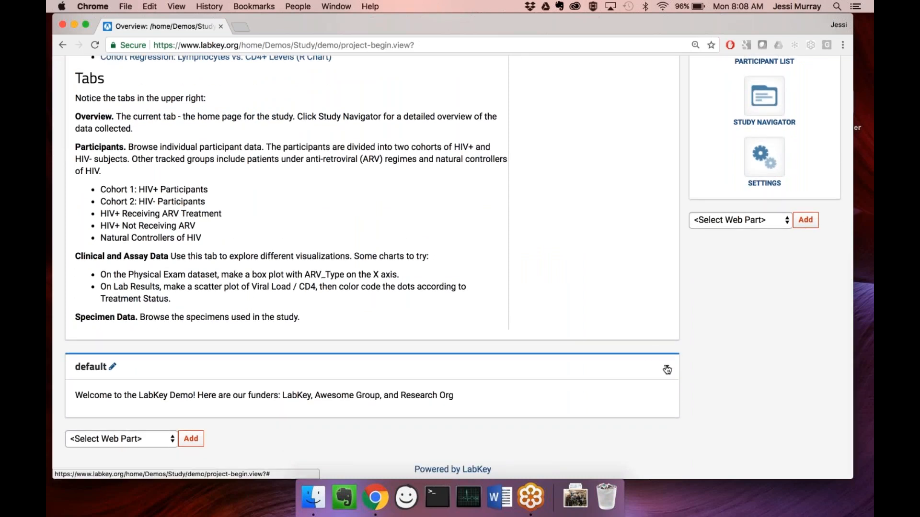
left_click(666, 370)
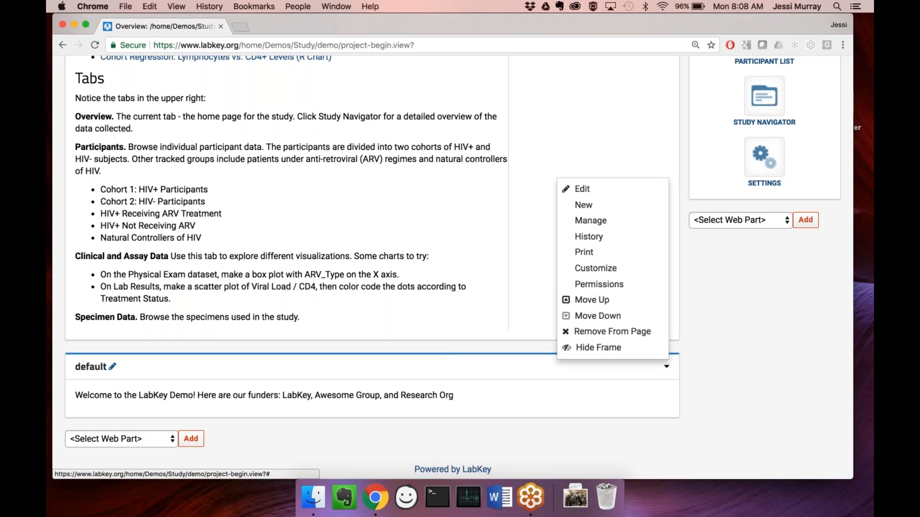
left_click(631, 348)
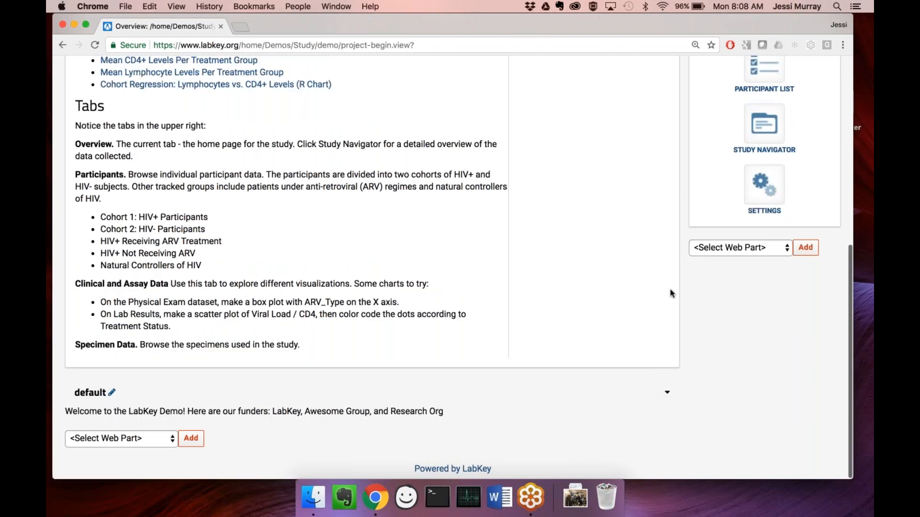
scroll(714, 122, "up", 10)
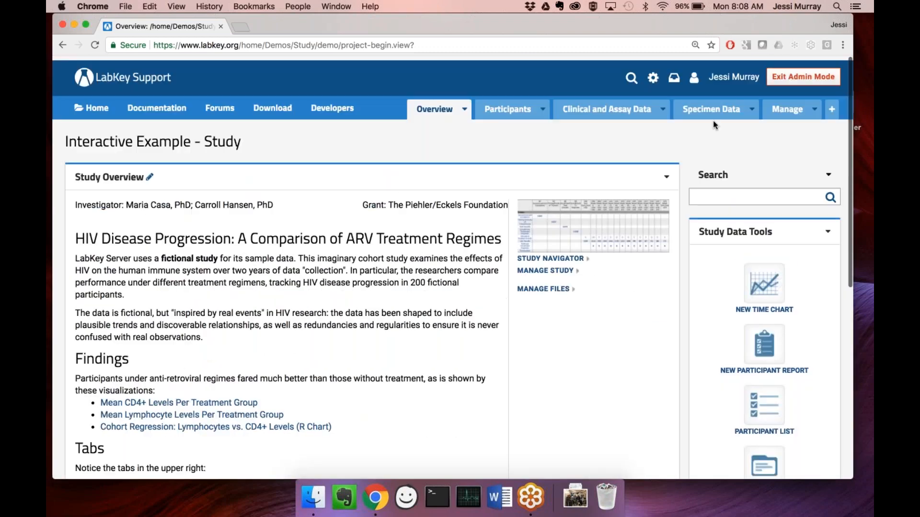
left_click(815, 83)
- Open the frameless funders wiki in the editor from outside admin mode, and cancel back to the Overview page
scroll(582, 304, "down", 5)
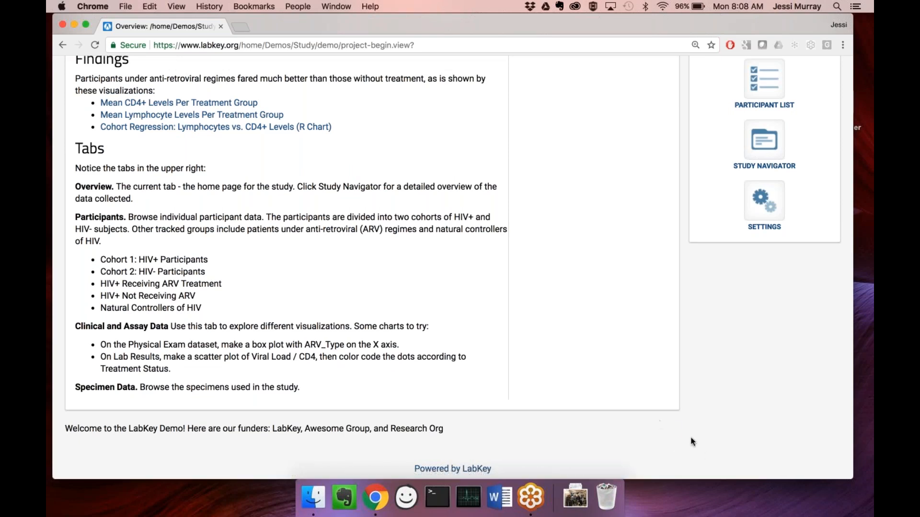
left_click(679, 433)
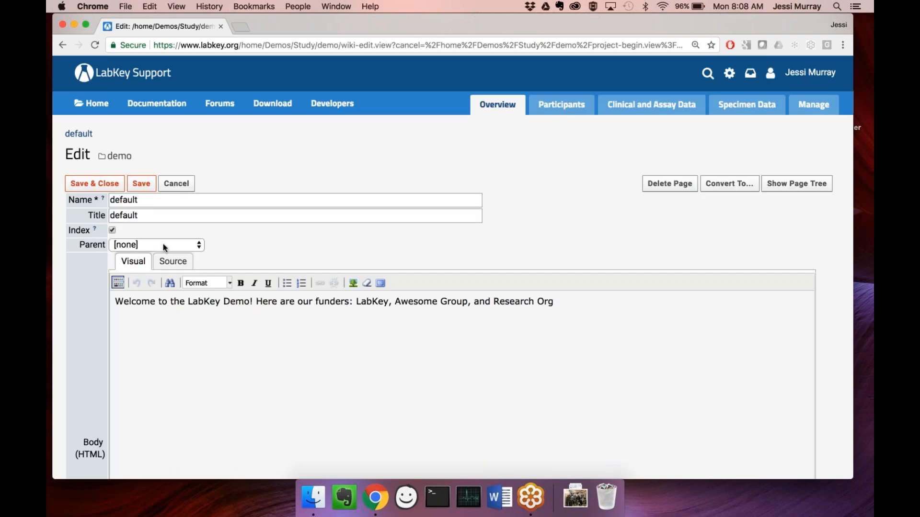
left_click(175, 184)
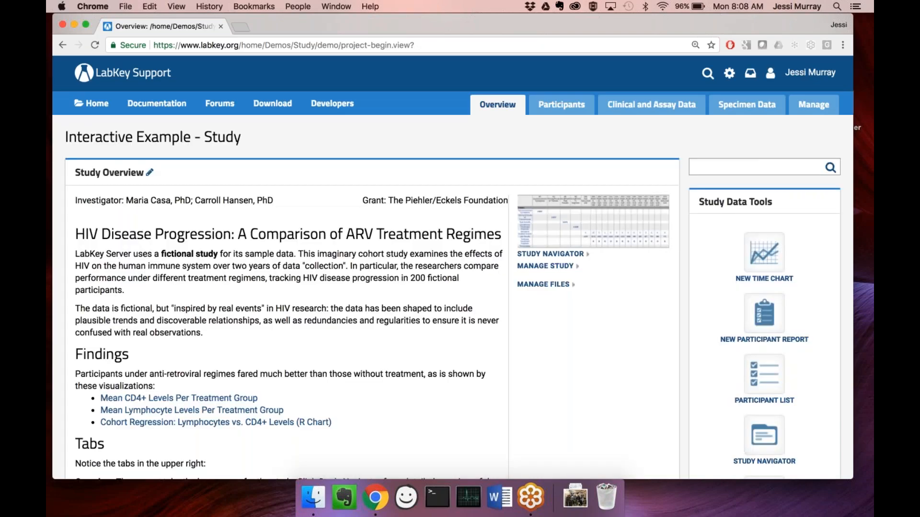
scroll(452, 267, "down", 1)
scroll(452, 267, "down", 10)
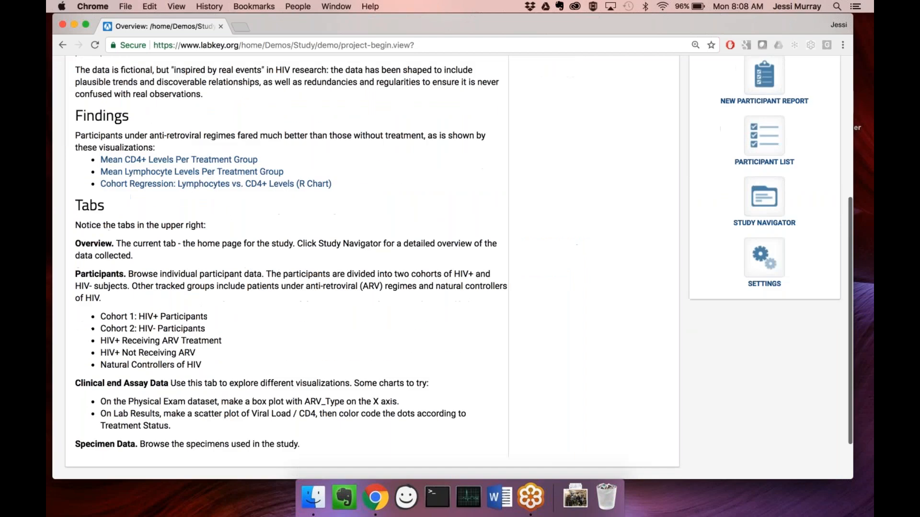
scroll(245, 269, "up", 10)
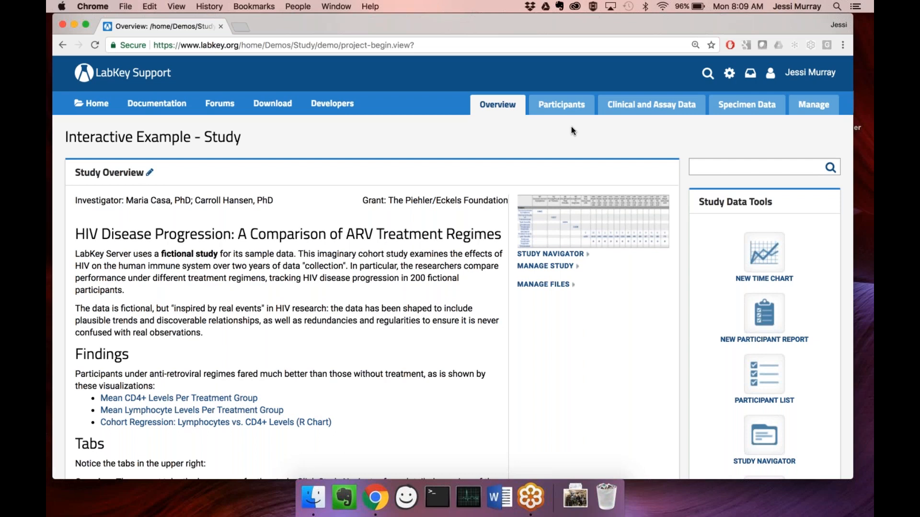
- Open the Demographics dataset from the Exams category of the Clinical and Assay Data page
mouse_move(272, 103)
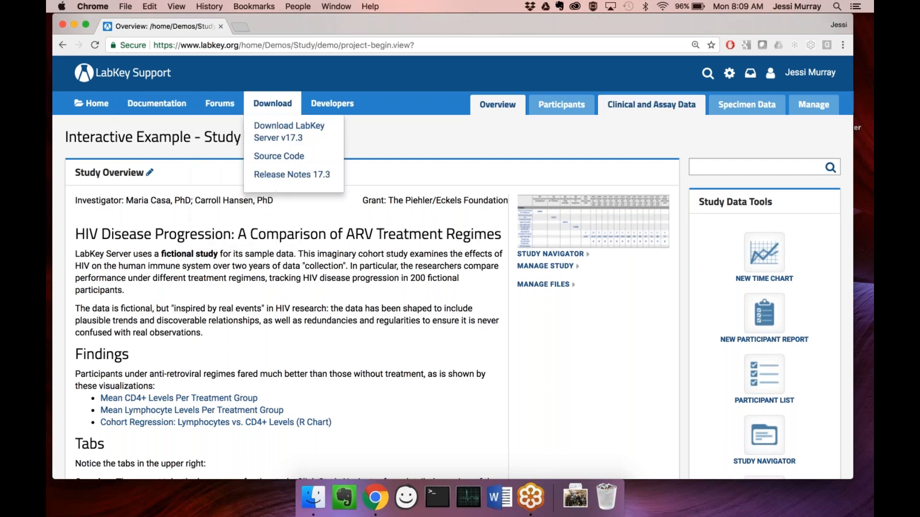
left_click(642, 110)
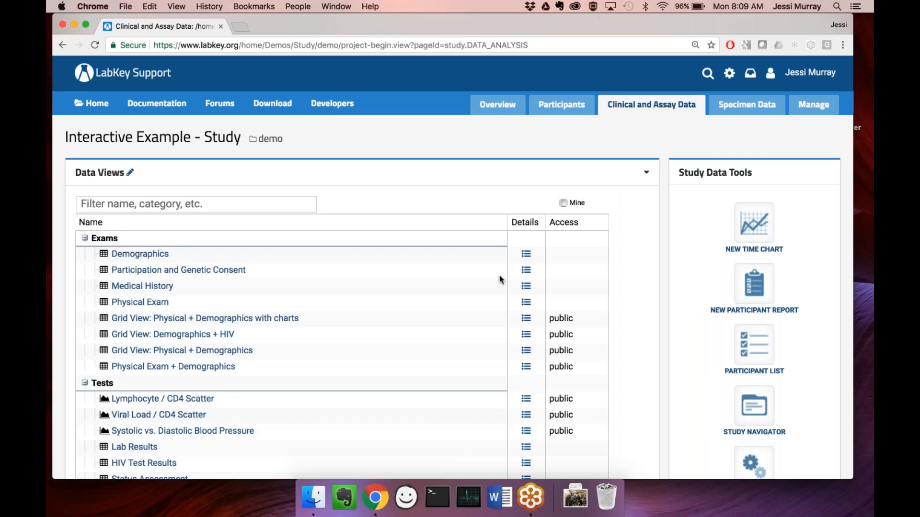
mouse_move(499, 277)
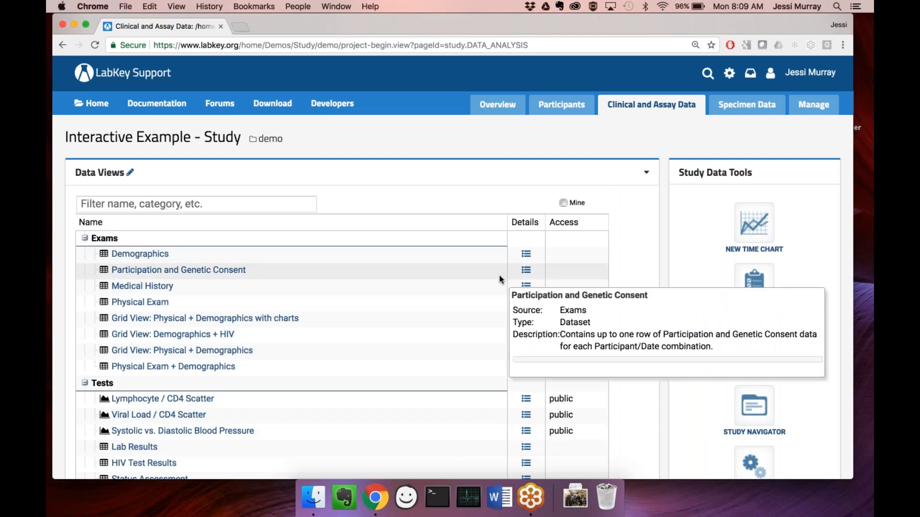
scroll(499, 277, "down", 1)
scroll(499, 278, "down", 1)
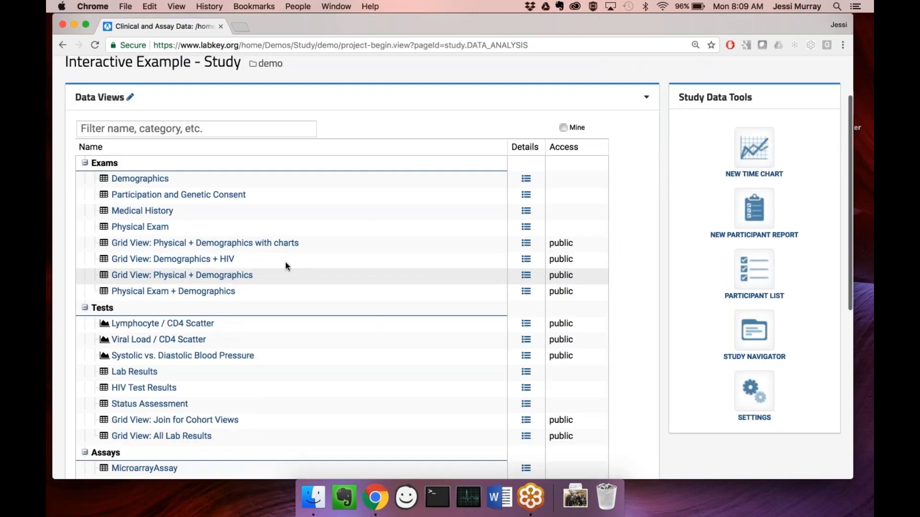
scroll(269, 254, "up", 1)
scroll(206, 264, "up", 2)
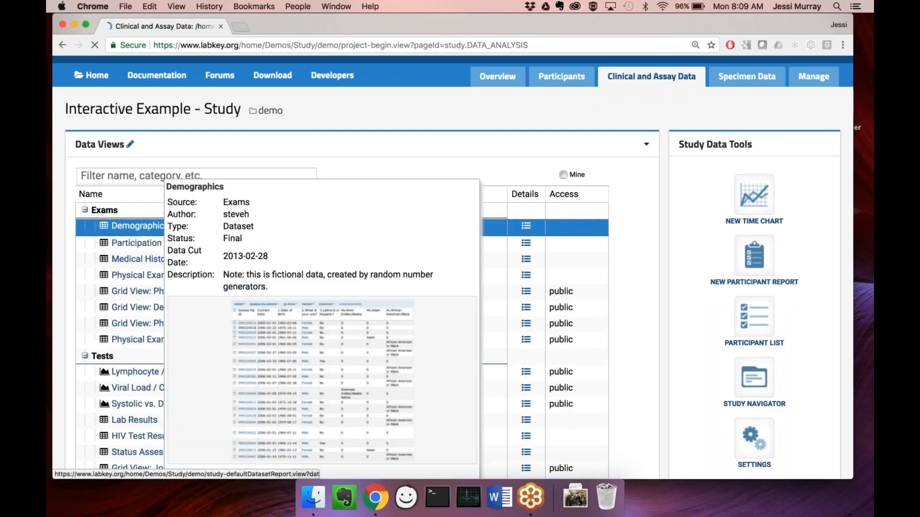
left_click(154, 227)
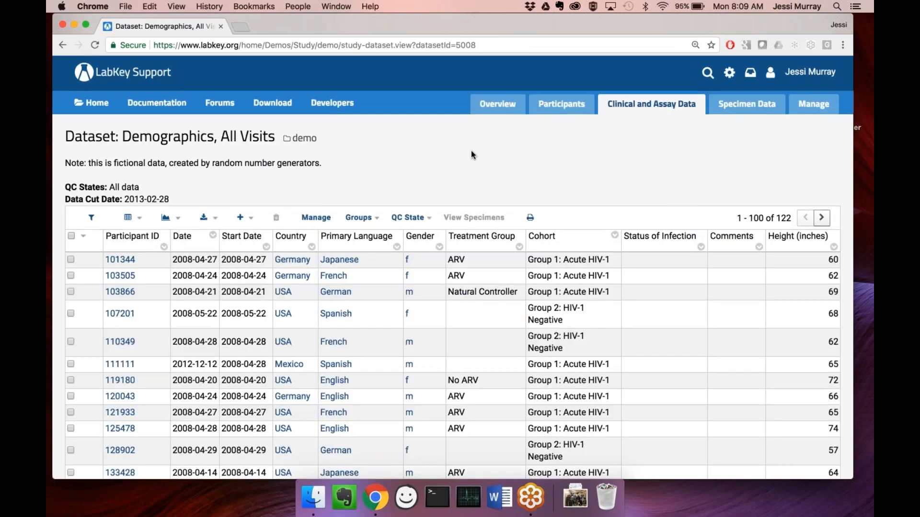
- Examine the Demographics data grid and its paging options, including the rows-per-page choices, and close the options
scroll(471, 151, "down", 4)
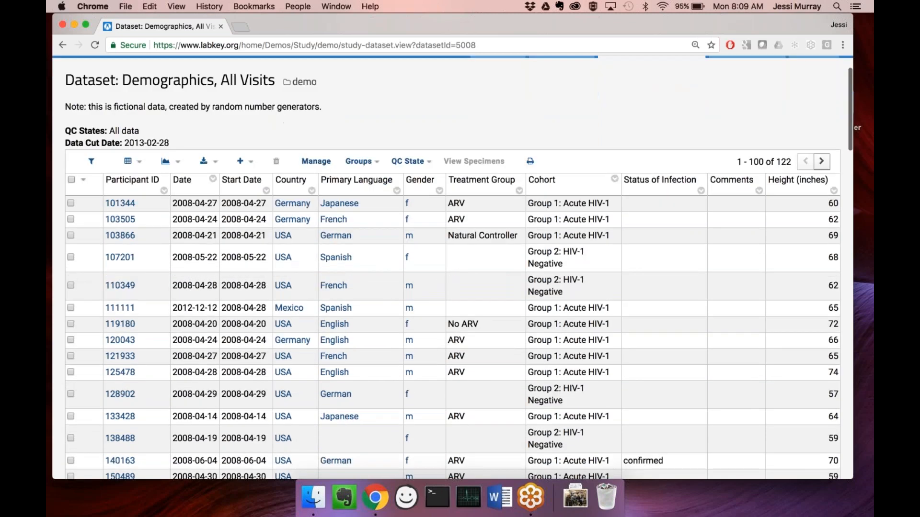
scroll(272, 343, "up", 3)
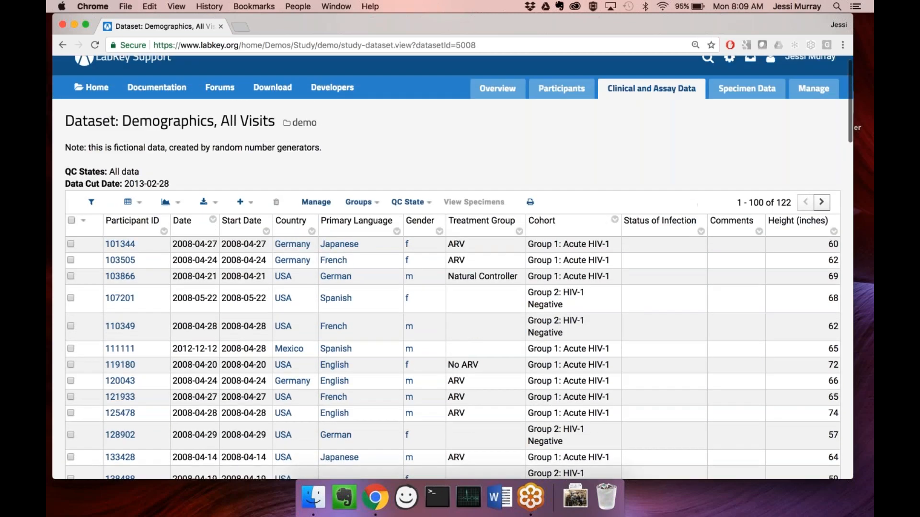
scroll(272, 343, "down", 1)
scroll(272, 343, "up", 2)
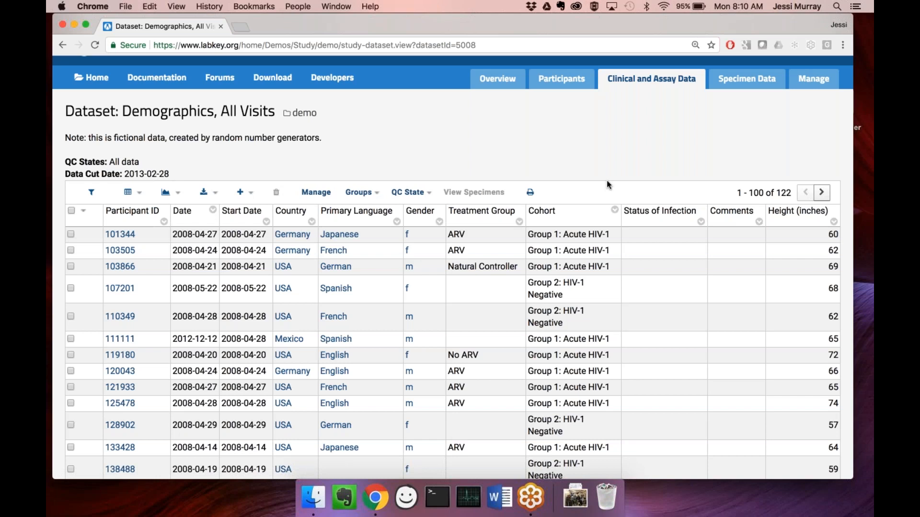
left_click(766, 194)
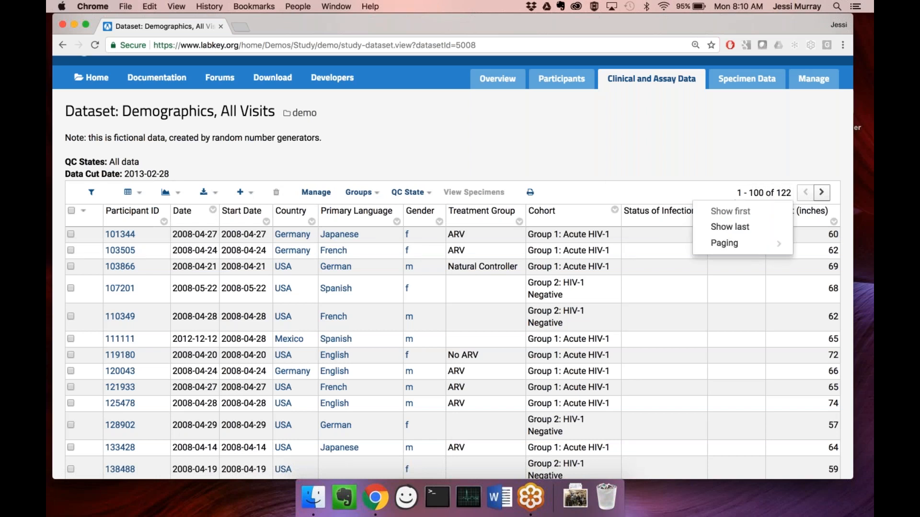
left_click(759, 245)
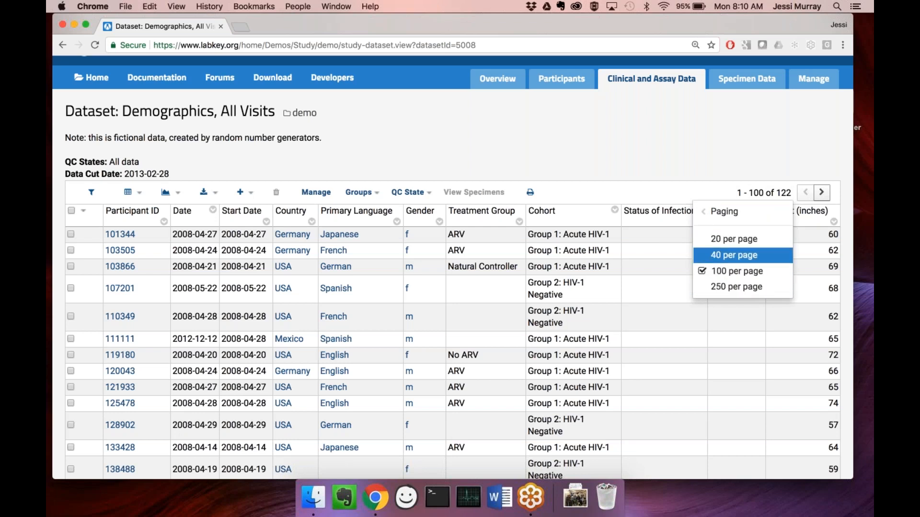
left_click(724, 211)
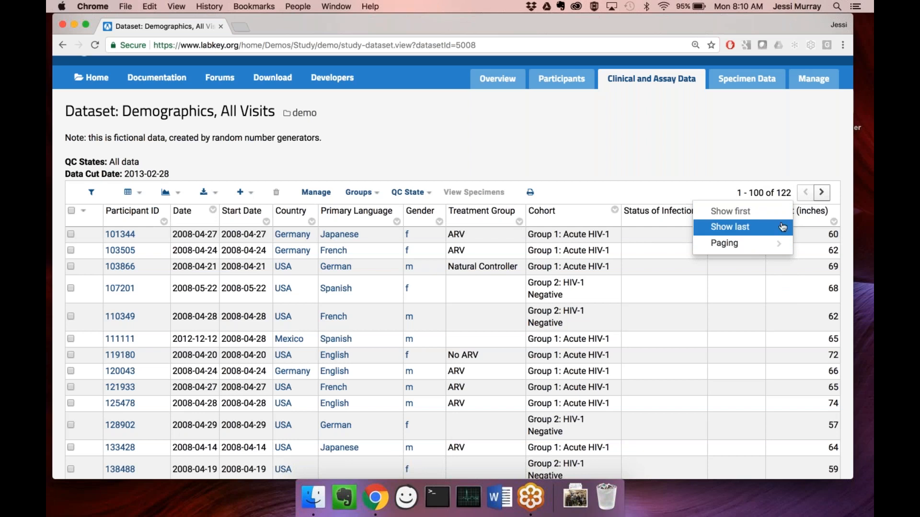
left_click(775, 193)
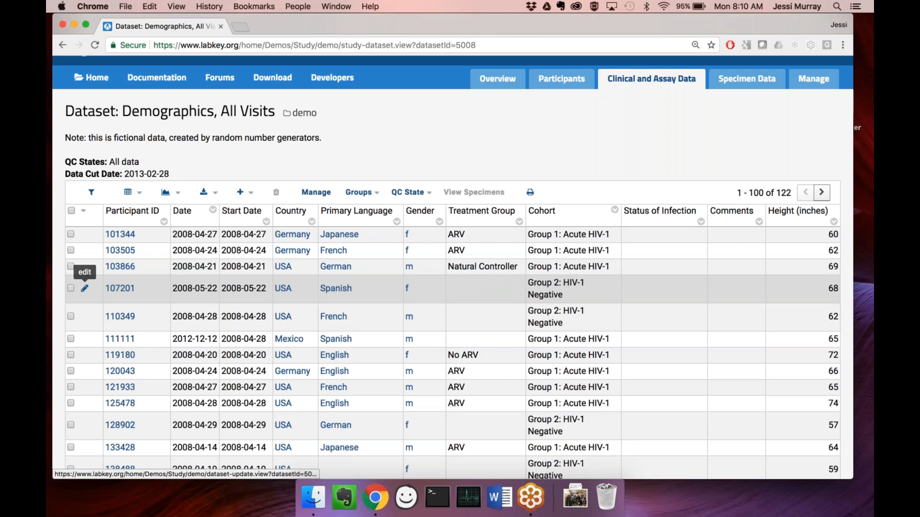
- Open the first participant row of the Demographics grid for editing, and cancel back to the grid
left_click(84, 234)
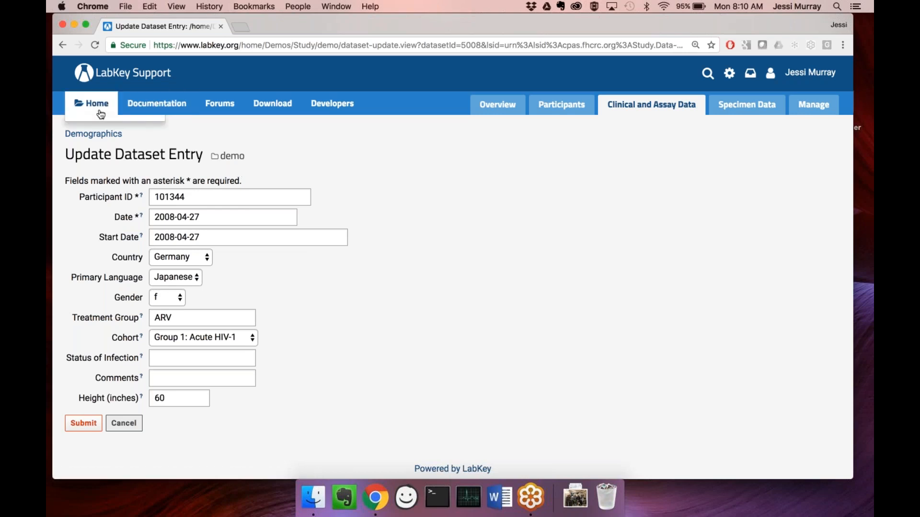
left_click(132, 428)
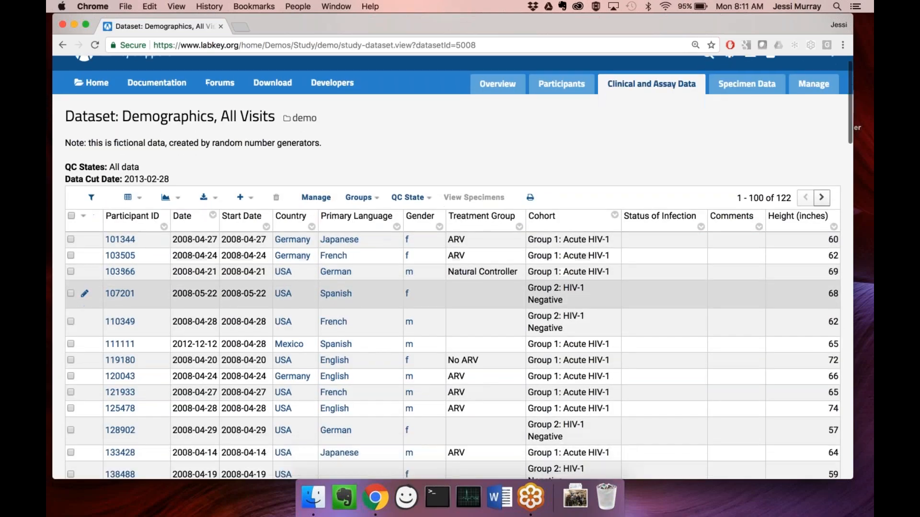
scroll(450, 312, "down", 3)
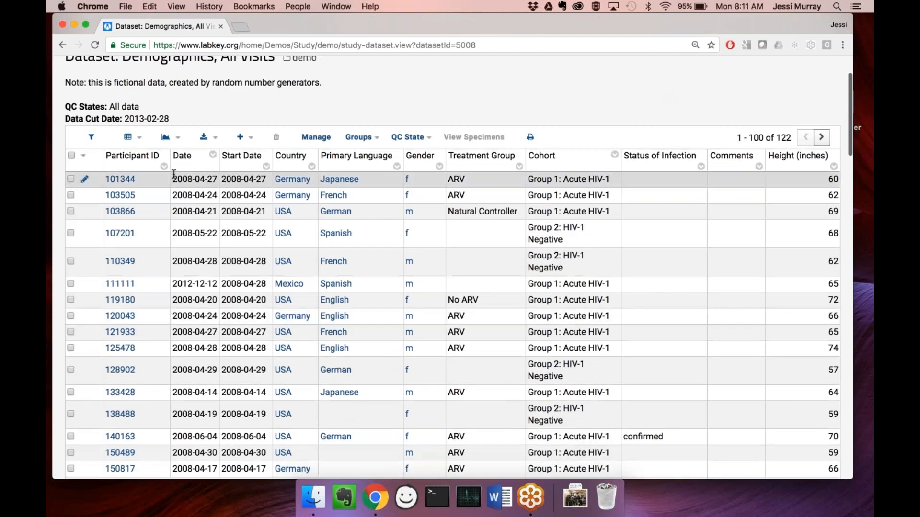
- Filter the Demographics grid to rows whose Primary Language is not blank, and try to edit that filter from its label
left_click(397, 166)
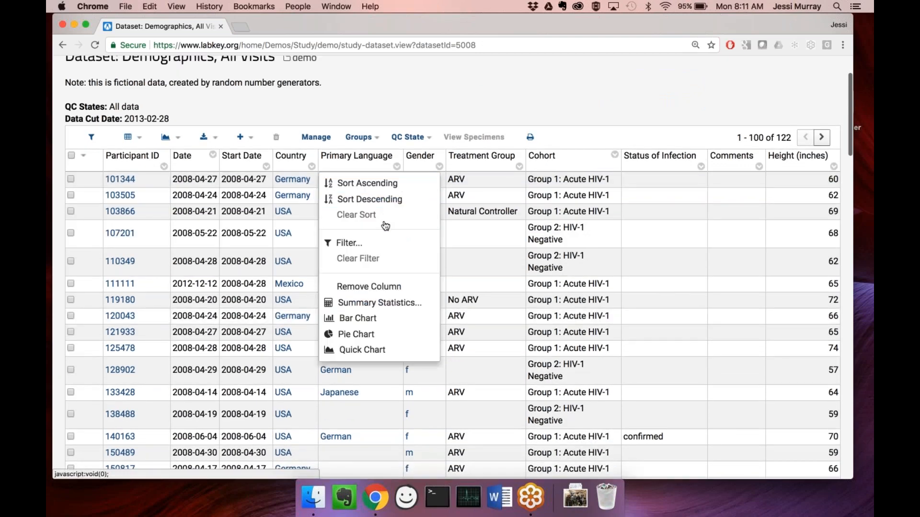
left_click(381, 243)
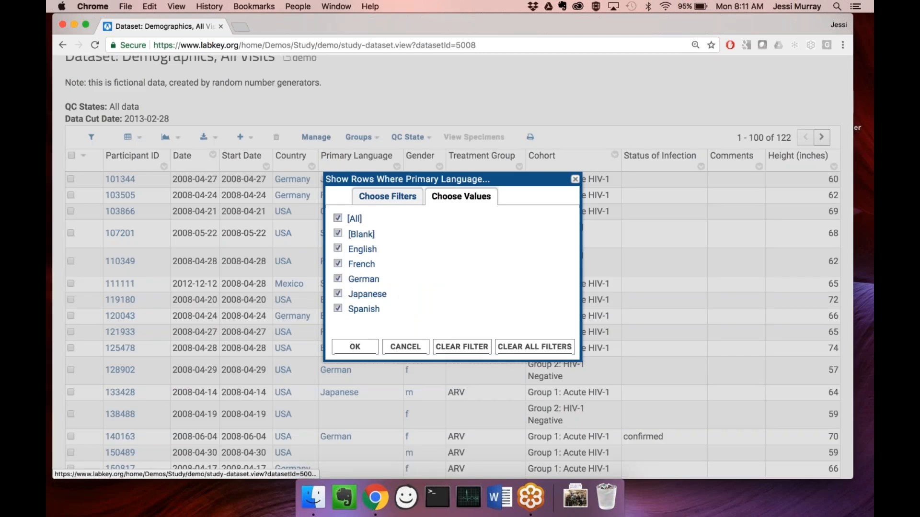
left_click(339, 233)
left_click(354, 347)
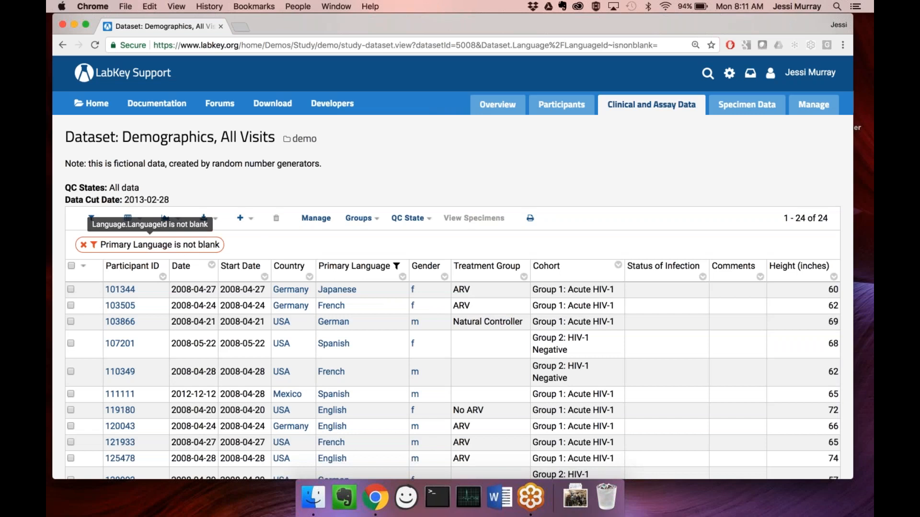
left_click(174, 246)
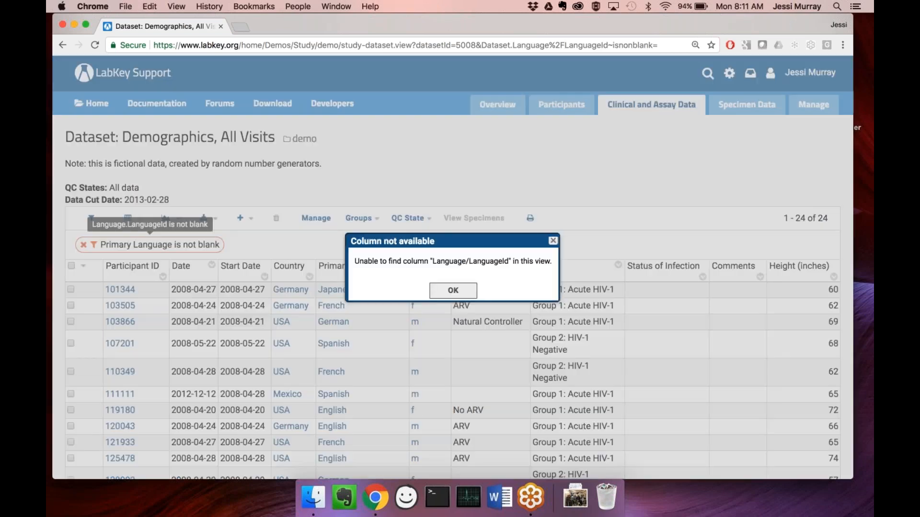
left_click(453, 290)
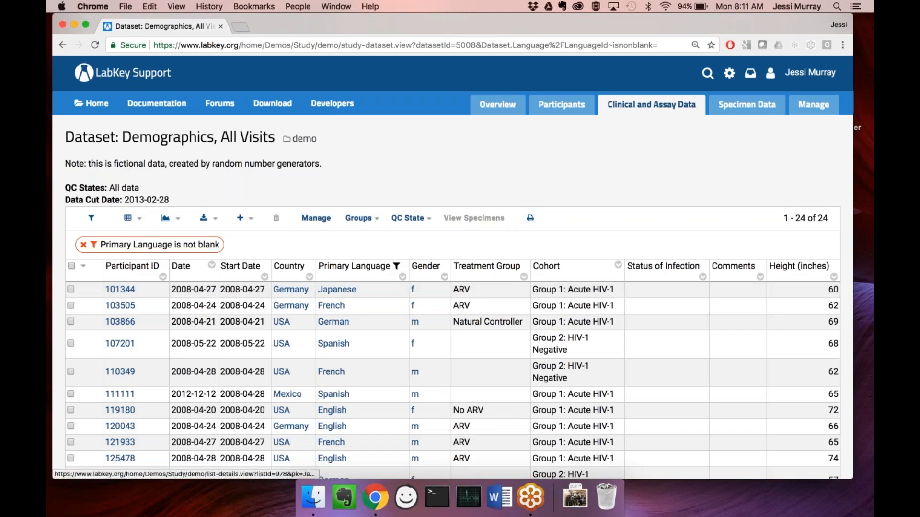
left_click(524, 280)
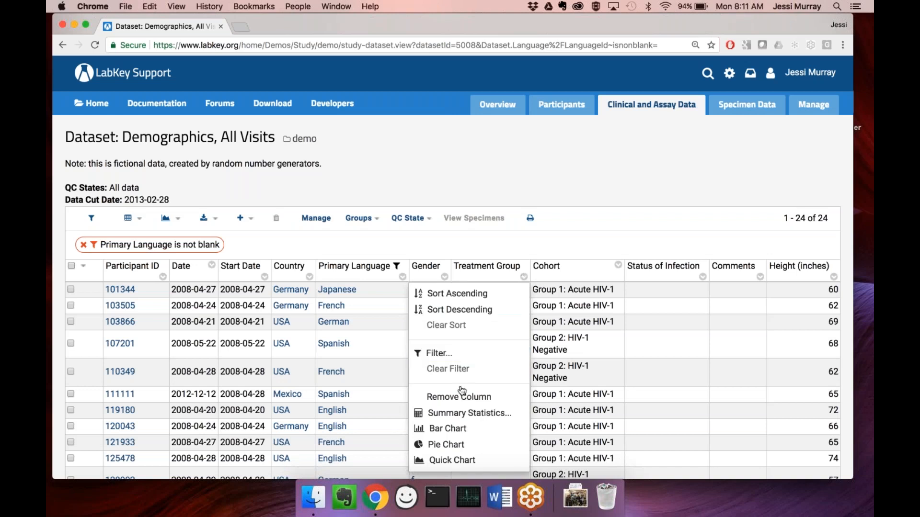
left_click(463, 357)
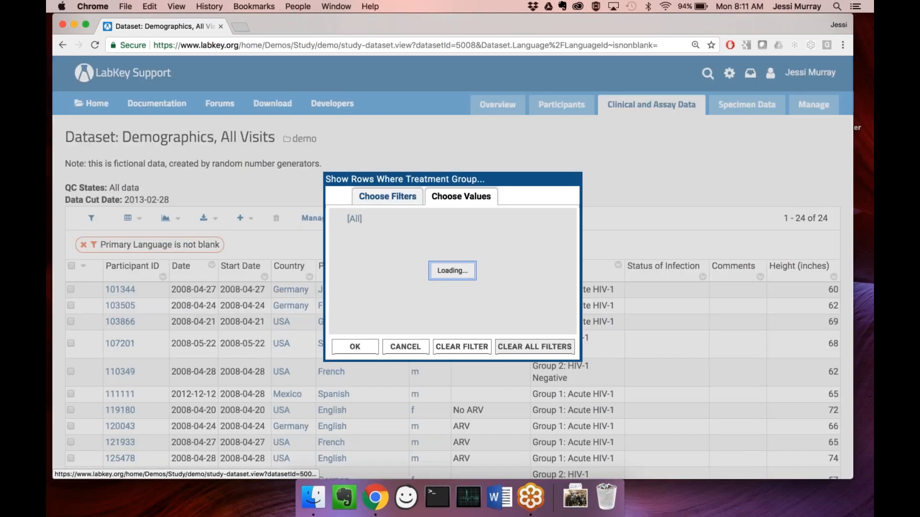
left_click(356, 234)
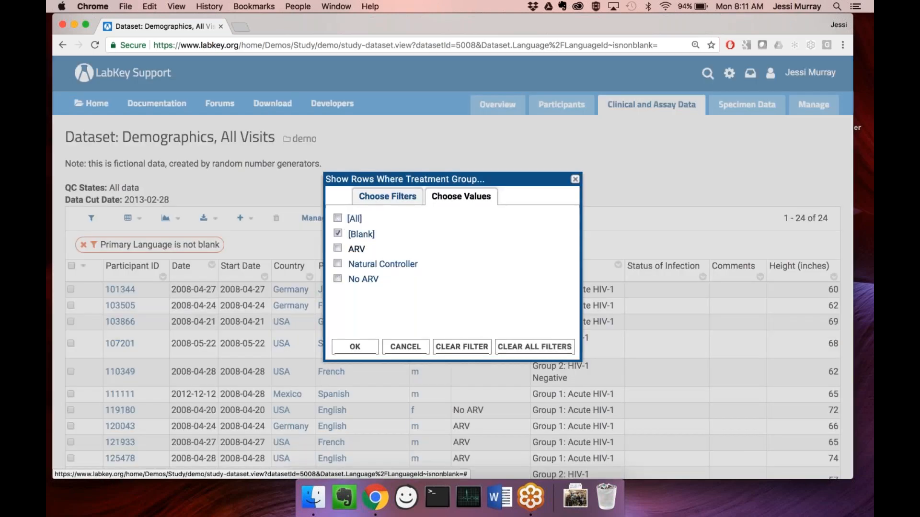
left_click(338, 219)
left_click(349, 347)
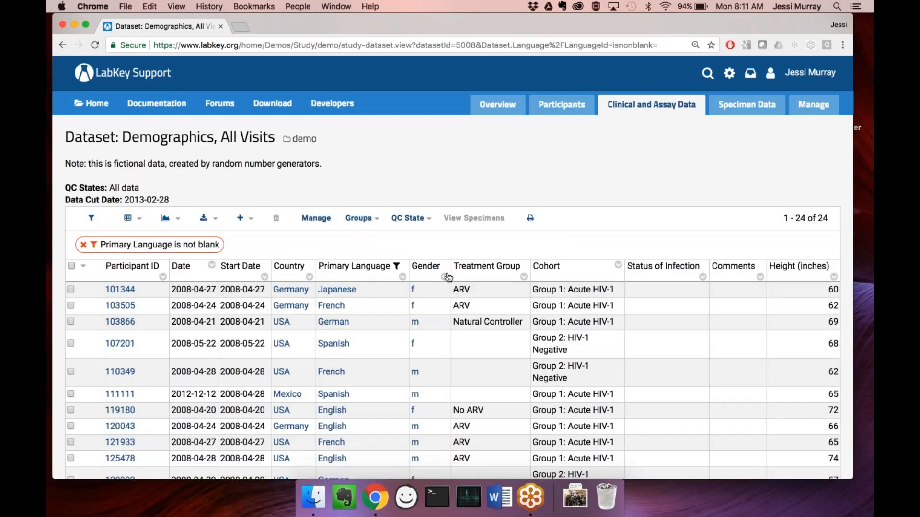
- Filter the Treatment Group column to exclude blank values
left_click(523, 277)
left_click(437, 353)
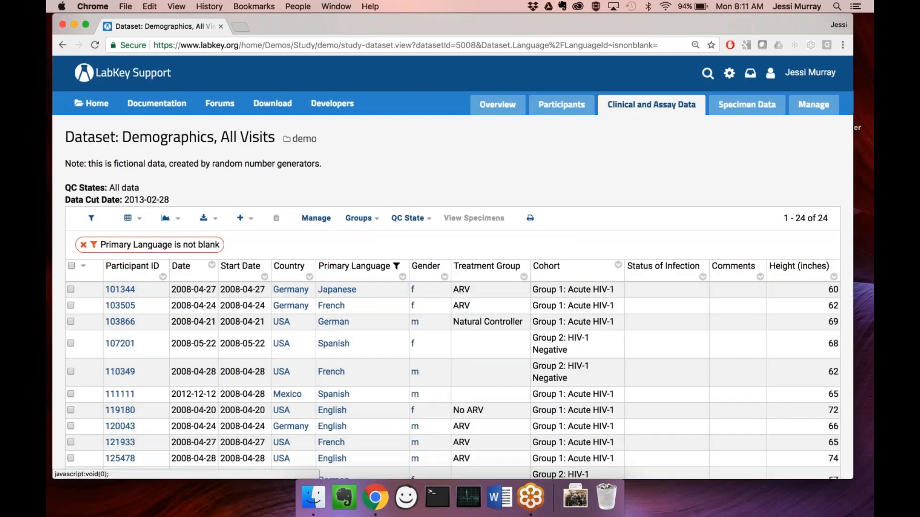
left_click(338, 233)
left_click(355, 347)
- Narrow the Treatment Group filter to ARV and Natural Controller, and remove the Primary Language filter
left_click(283, 248)
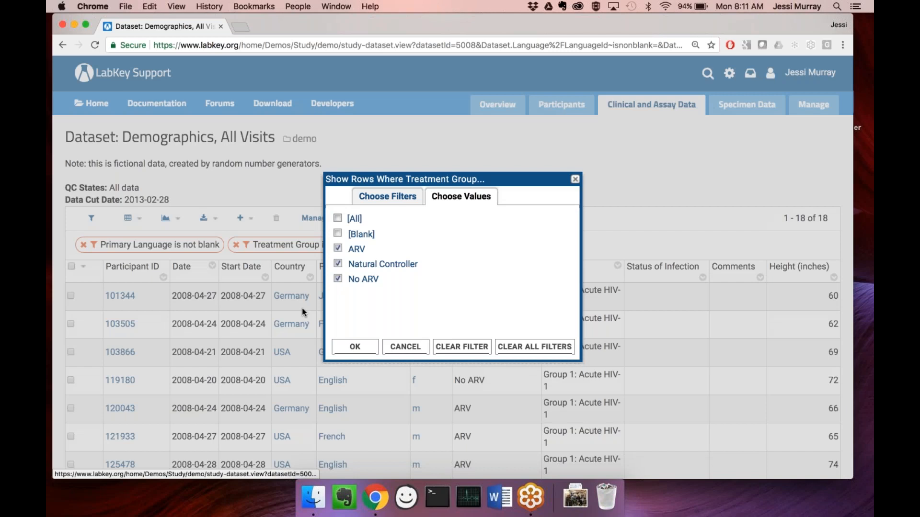
left_click(574, 179)
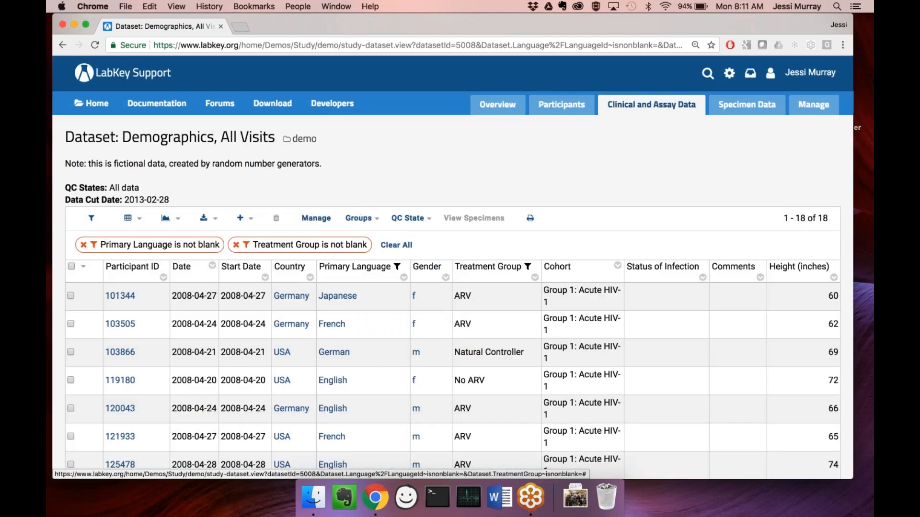
left_click(338, 254)
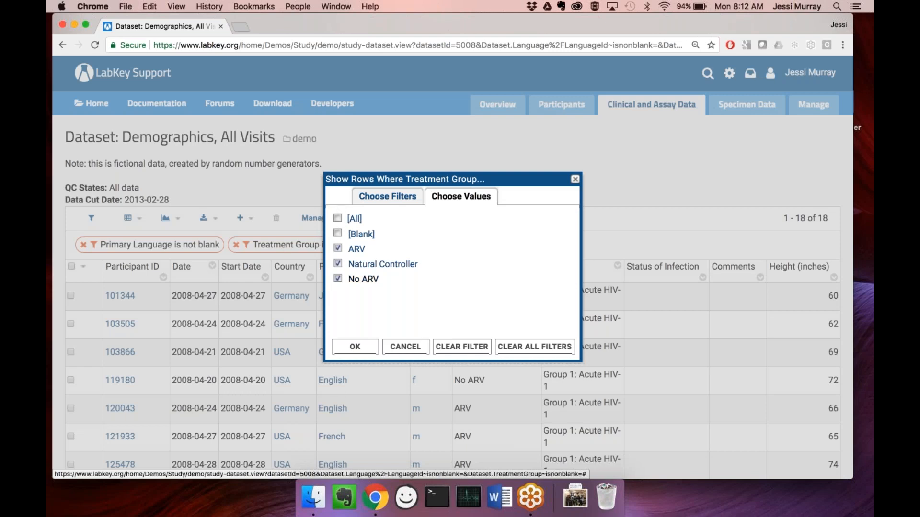
left_click(337, 264)
left_click(337, 279)
left_click(363, 350)
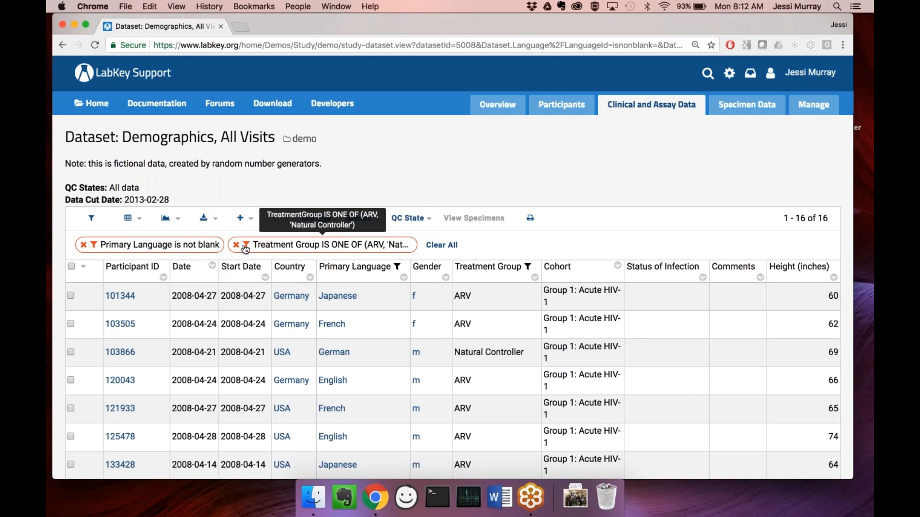
left_click(84, 246)
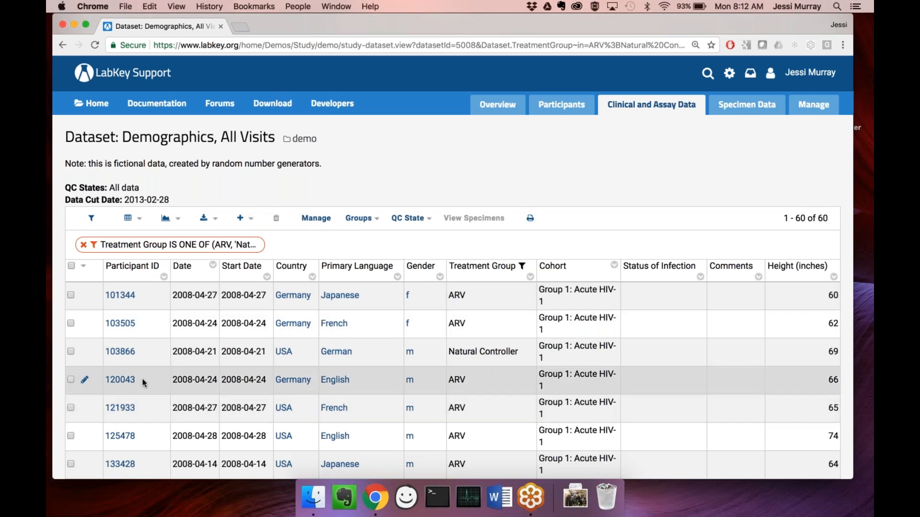
left_click(142, 382)
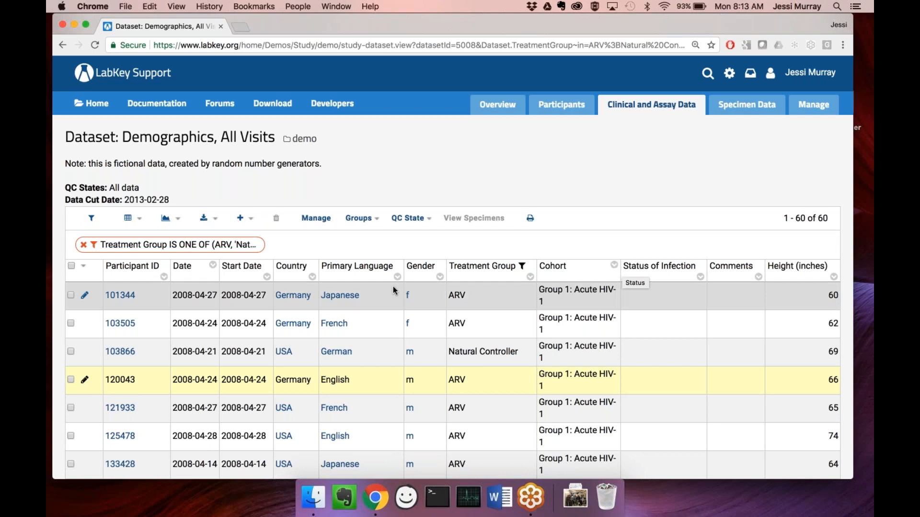
- Add a pie chart of the Country column above the Demographics grid
left_click(312, 278)
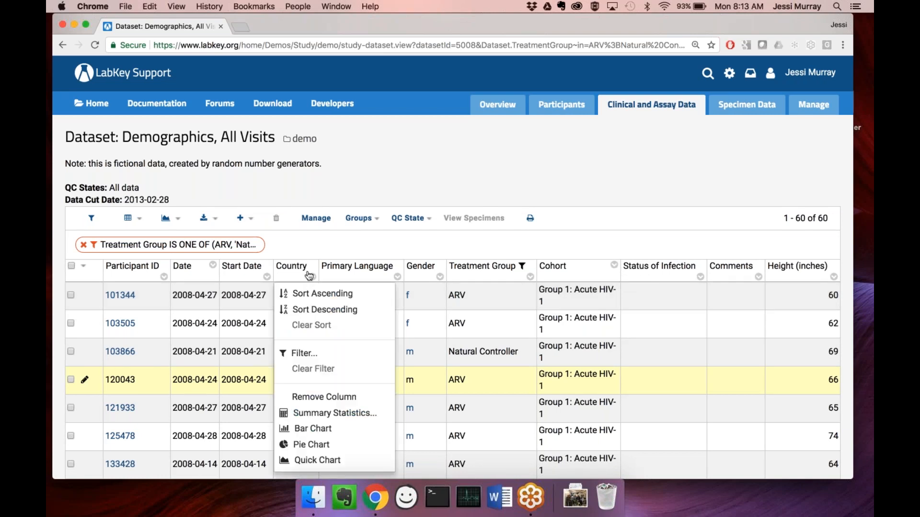
left_click(326, 445)
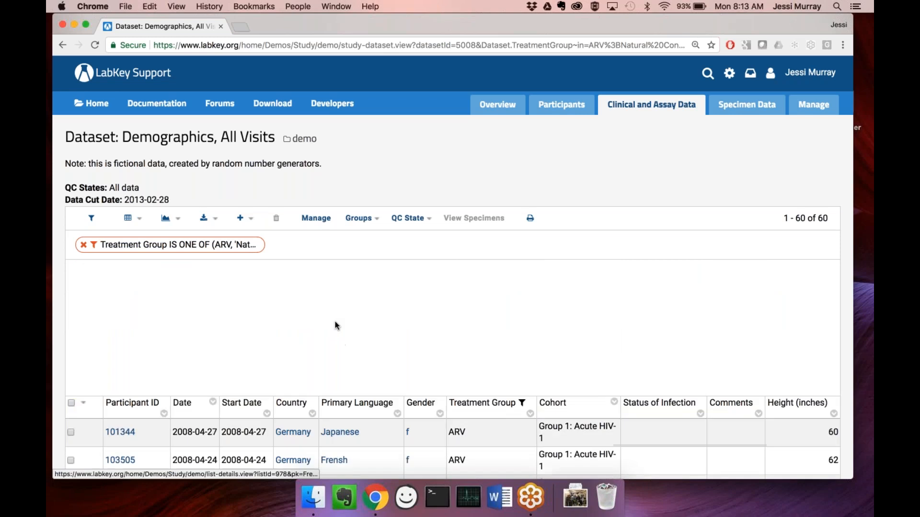
scroll(374, 335, "down", 2)
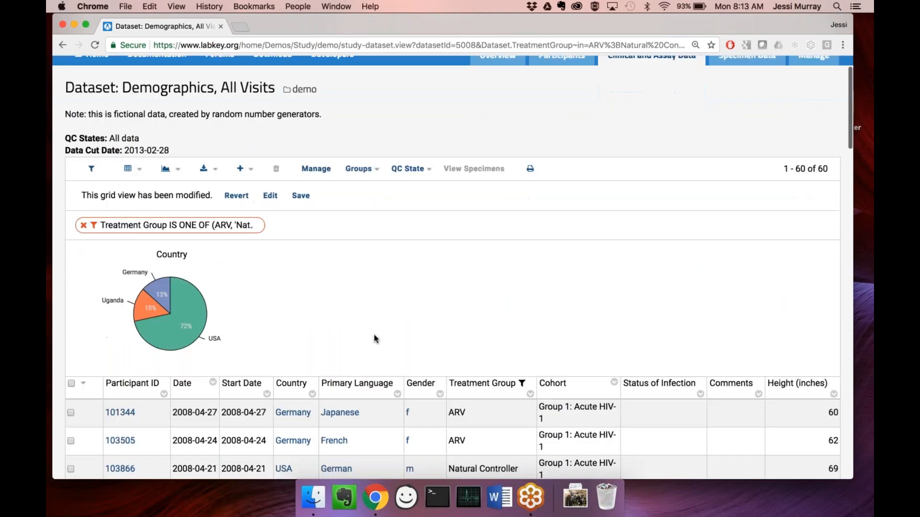
mouse_move(183, 337)
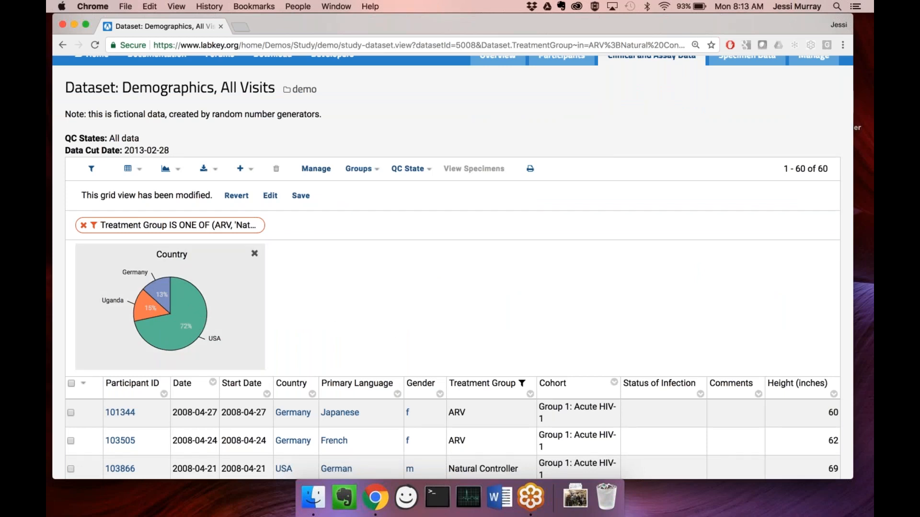
- Show the grid's filter pane and hide it again
left_click(92, 169)
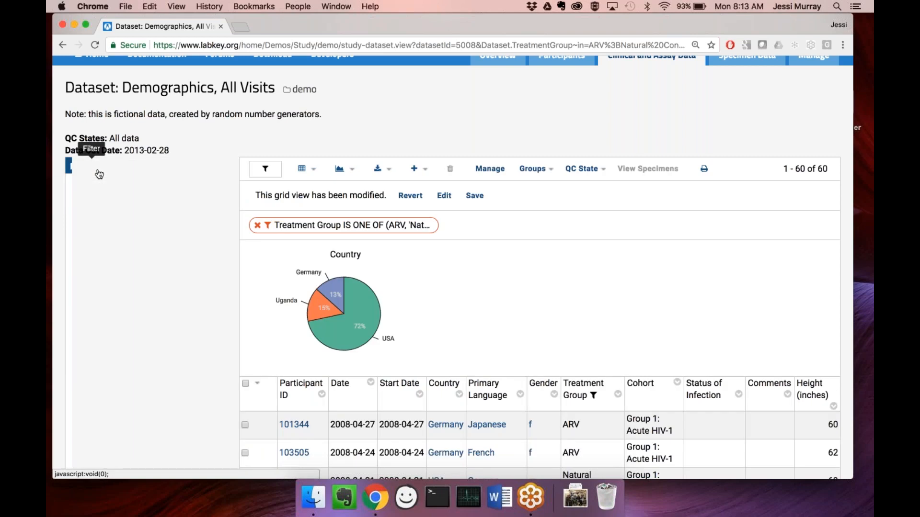
left_click(265, 169)
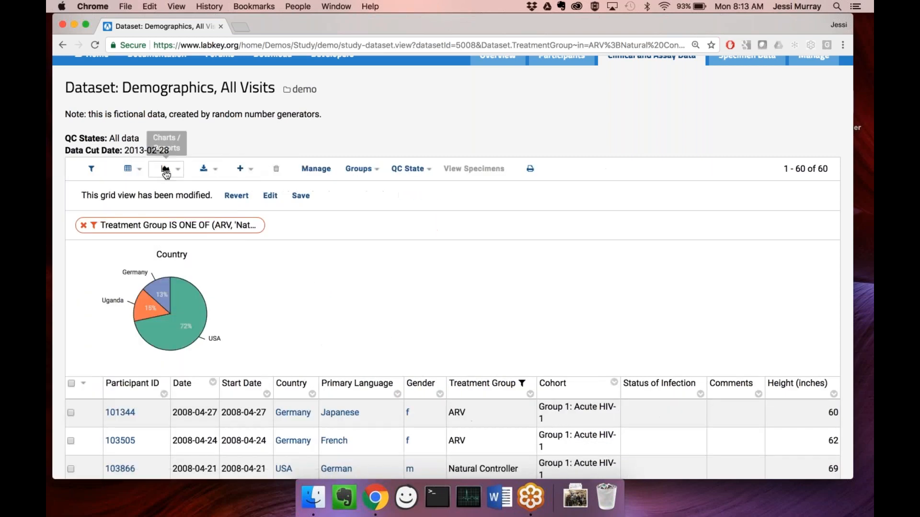
- Open the grid customizer and review its column and filter settings
left_click(143, 172)
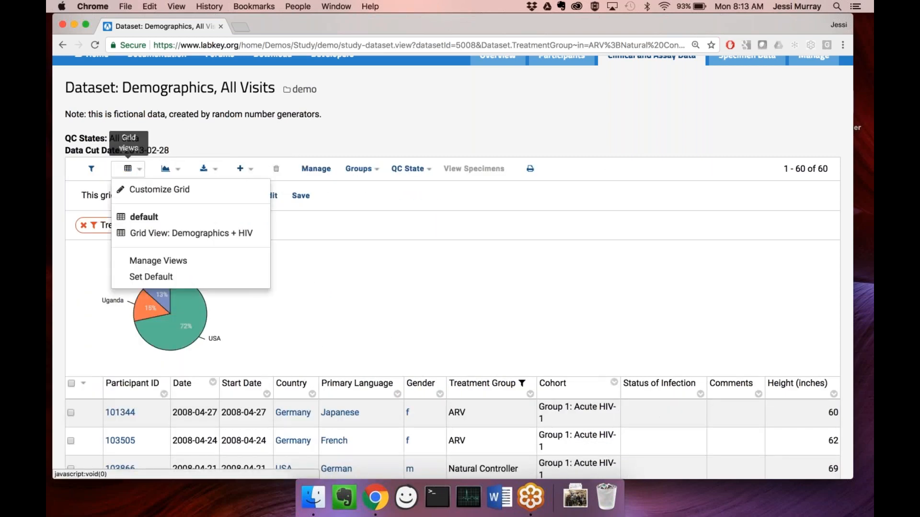
left_click(147, 191)
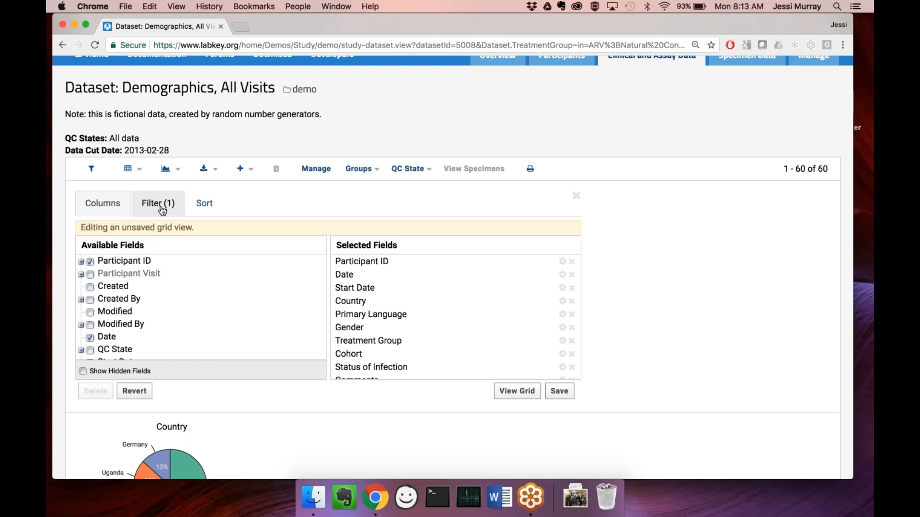
left_click(163, 211)
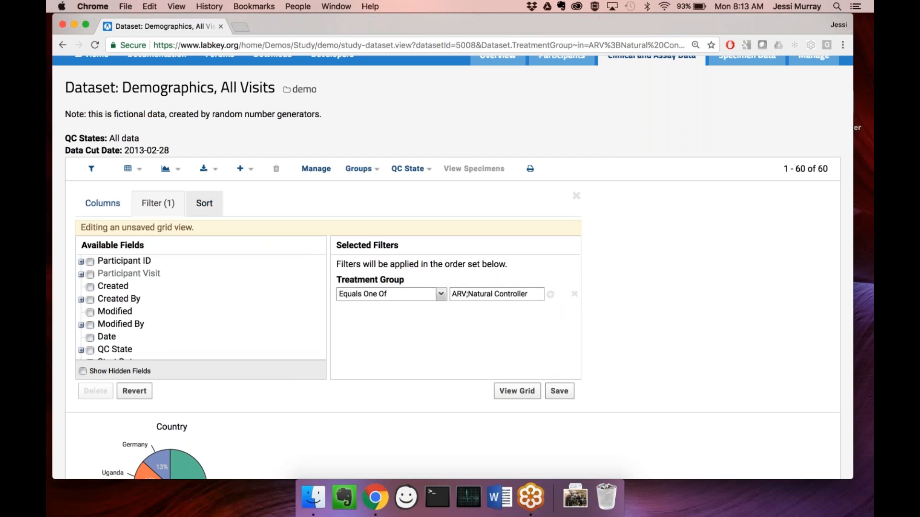
- Add an ascending sort on Participant ID to the customized grid and view the resulting grid
left_click(204, 203)
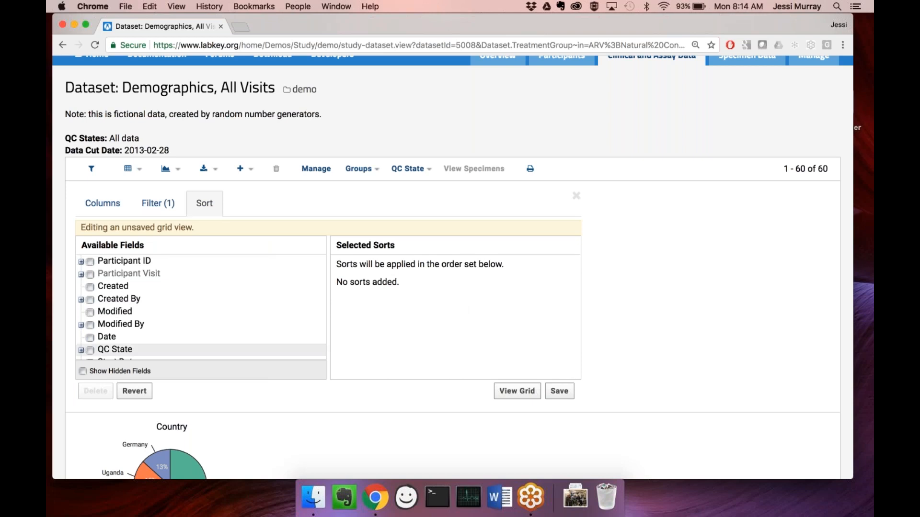
scroll(160, 326, "down", 1)
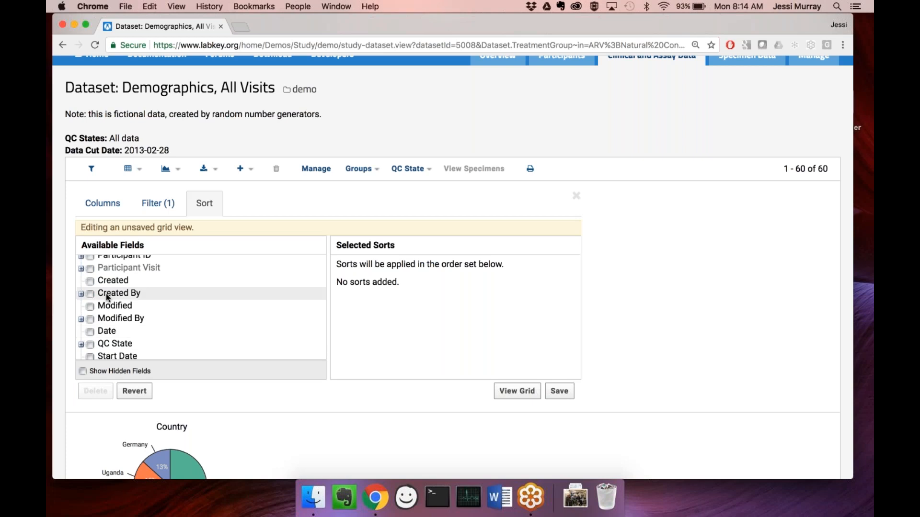
scroll(102, 310, "down", 1)
scroll(103, 313, "down", 10)
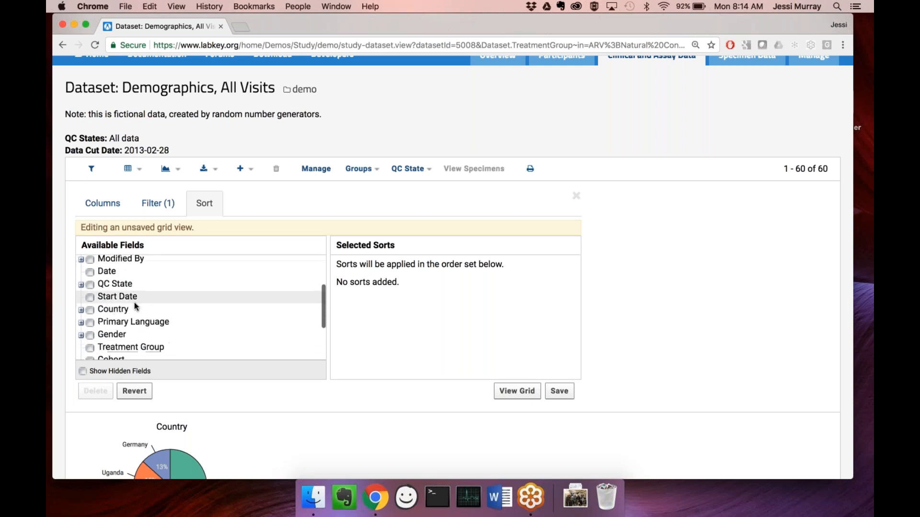
scroll(130, 284, "up", 10)
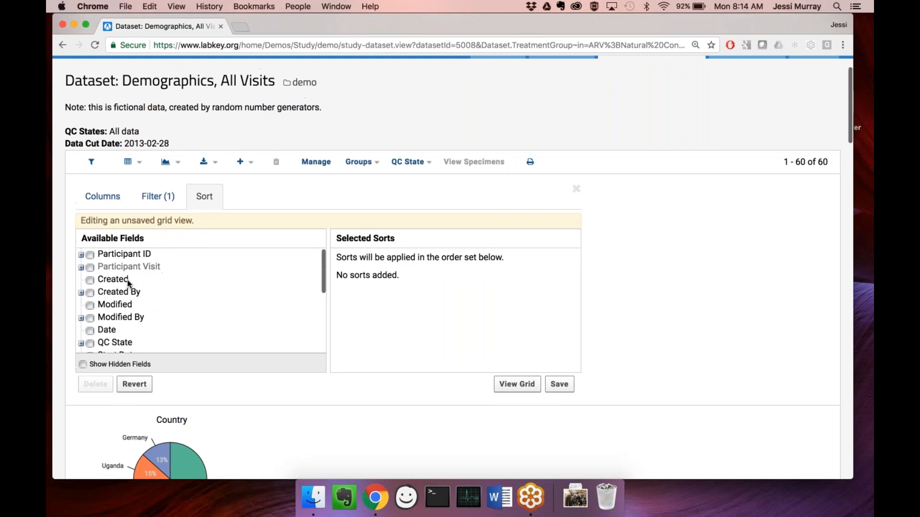
left_click(117, 262)
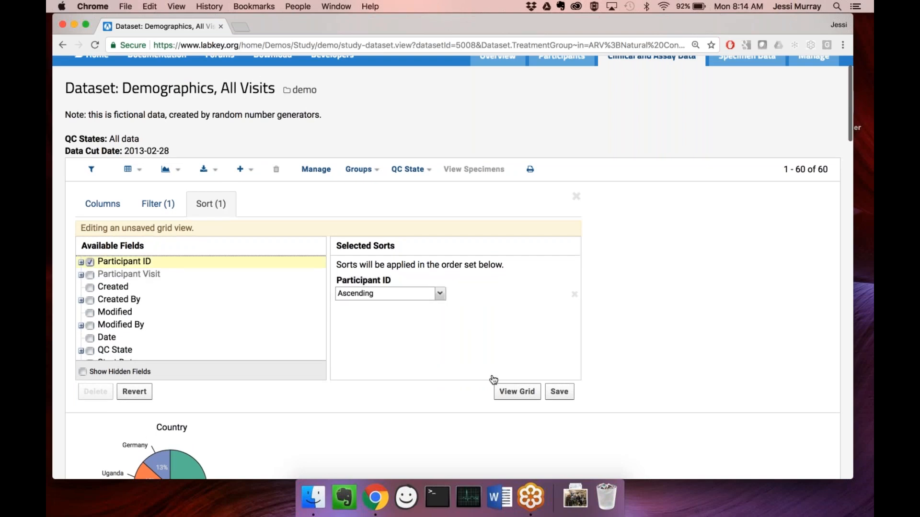
left_click(524, 393)
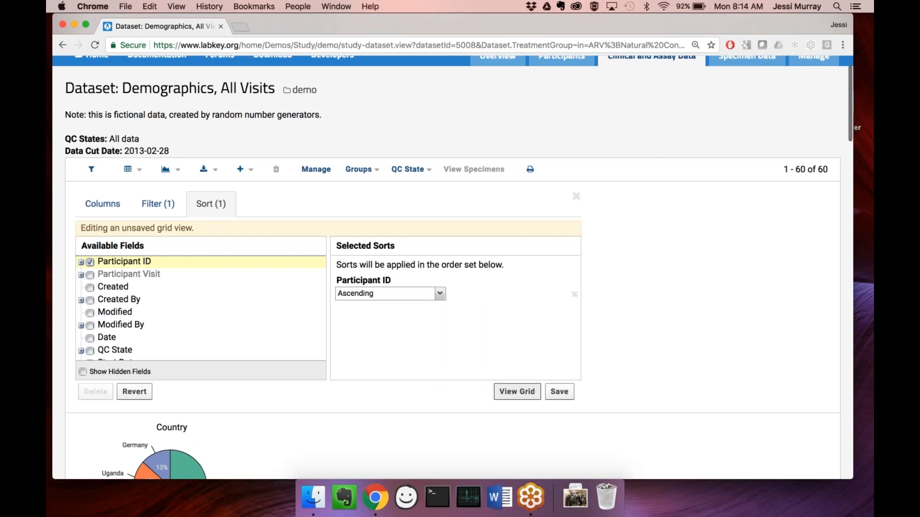
scroll(433, 408, "down", 2)
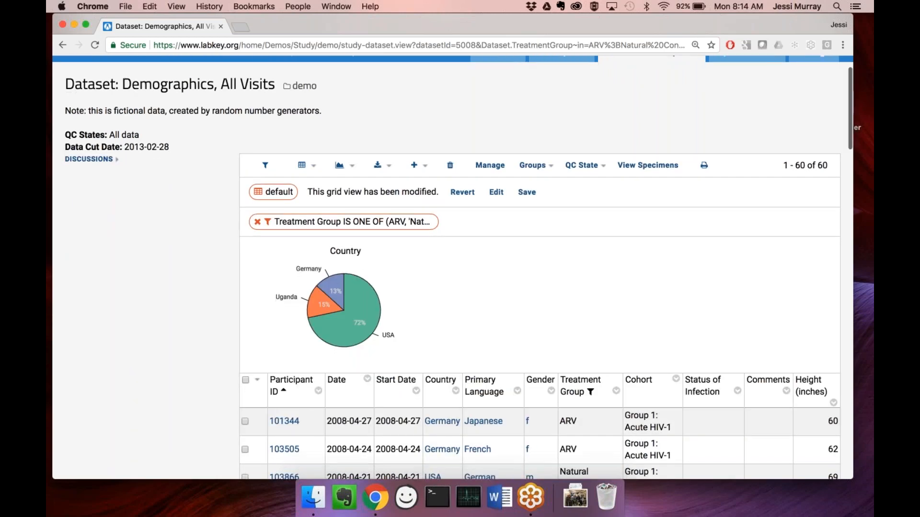
scroll(209, 210, "up", 2)
- Save the modified Demographics grid as a named grid view called "Demo grid view"
left_click(302, 165)
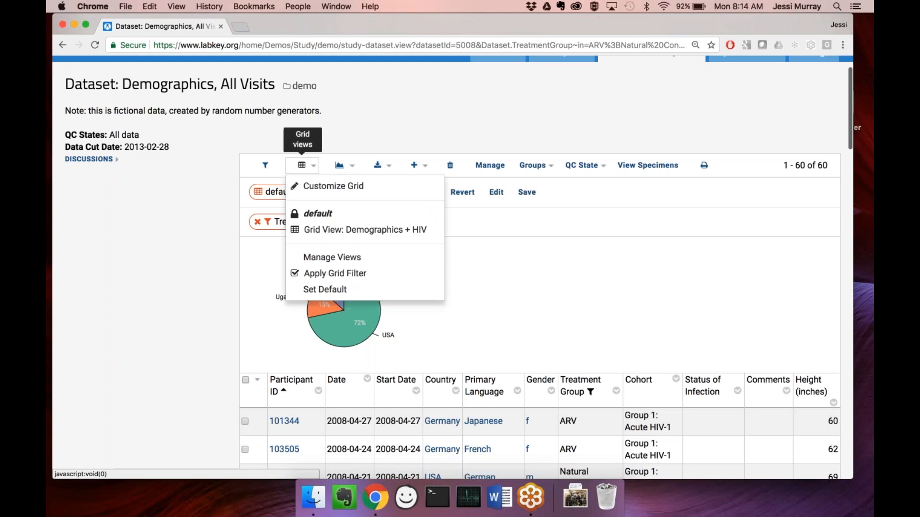
left_click(511, 225)
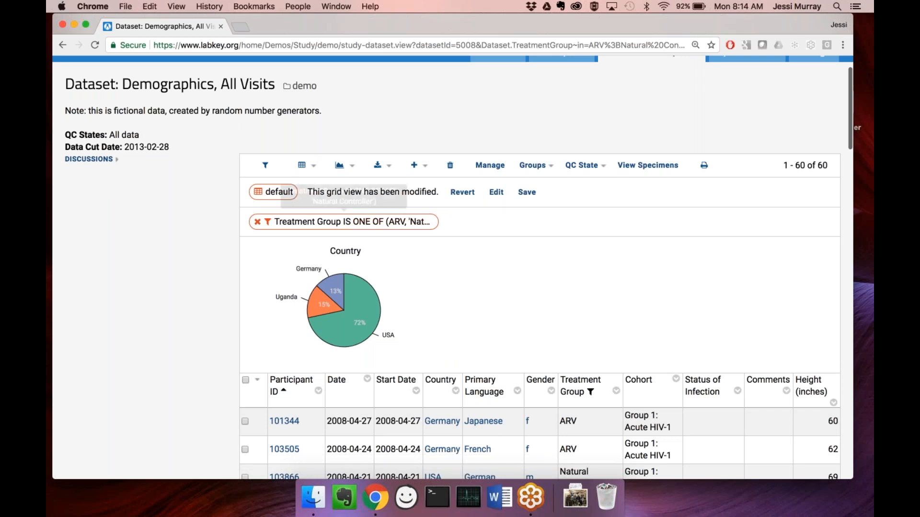
left_click(527, 192)
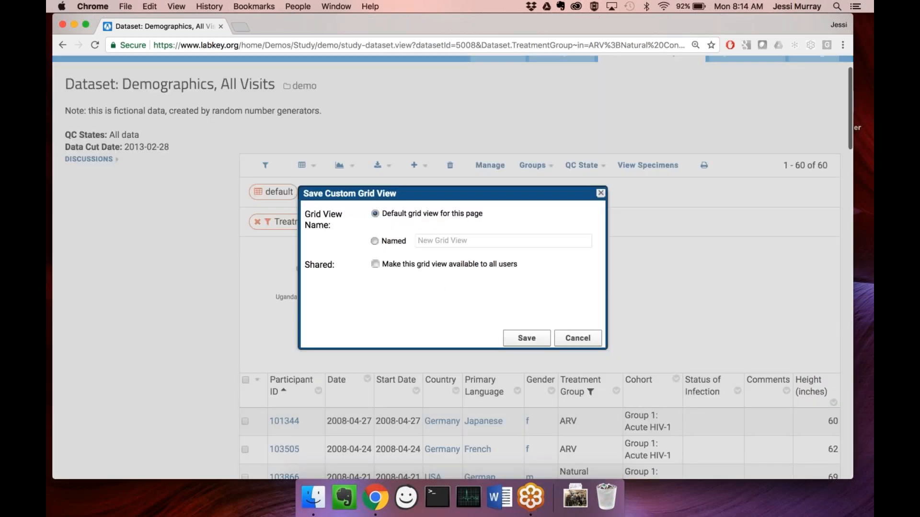
left_click(451, 239)
type("Demo grid view")
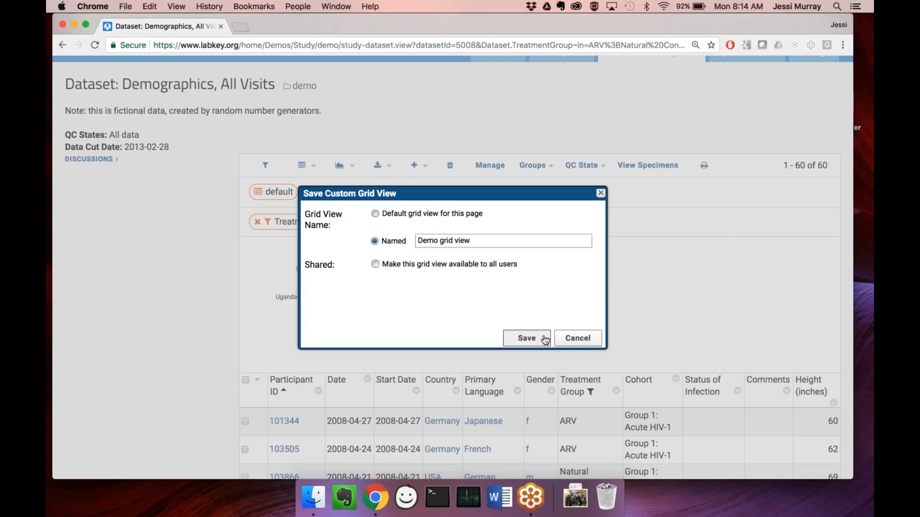
left_click(526, 338)
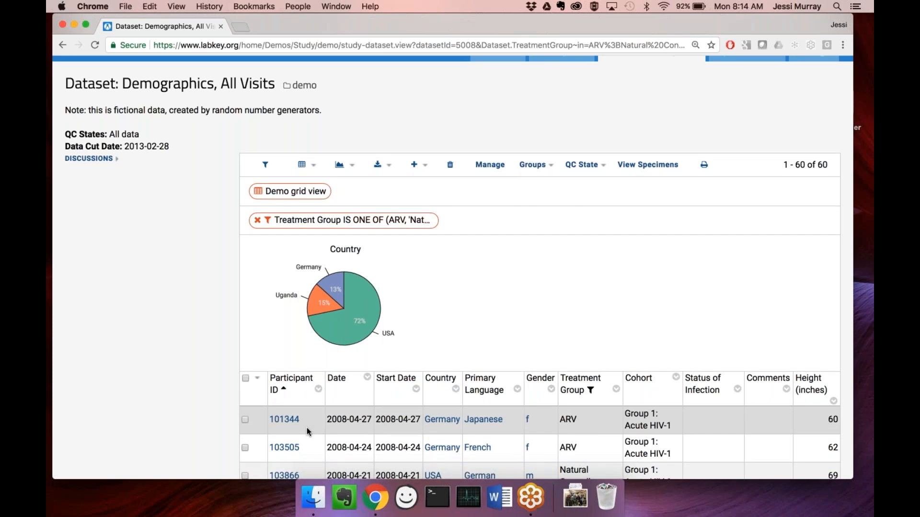
- Look over the saved grid's rows and review the list of grid views available for the Demographics dataset
scroll(307, 429, "down", 1)
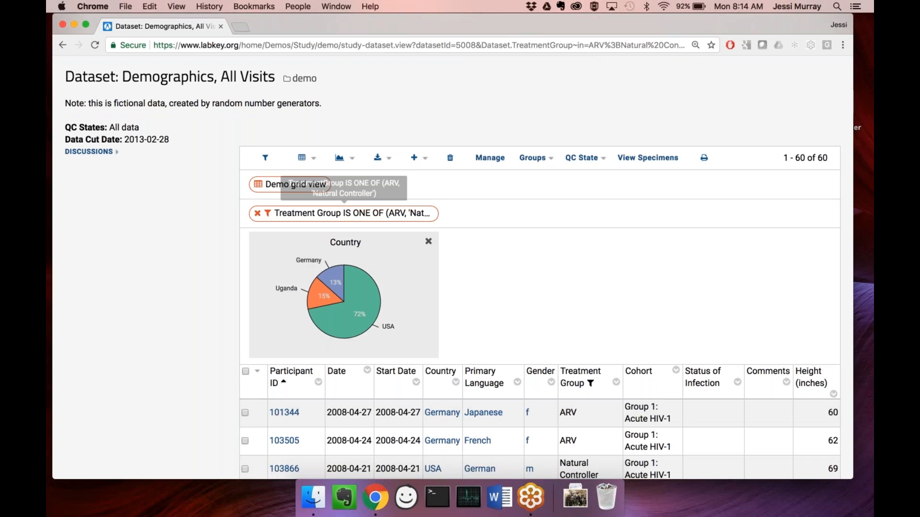
scroll(319, 424, "down", 1)
scroll(318, 423, "down", 5)
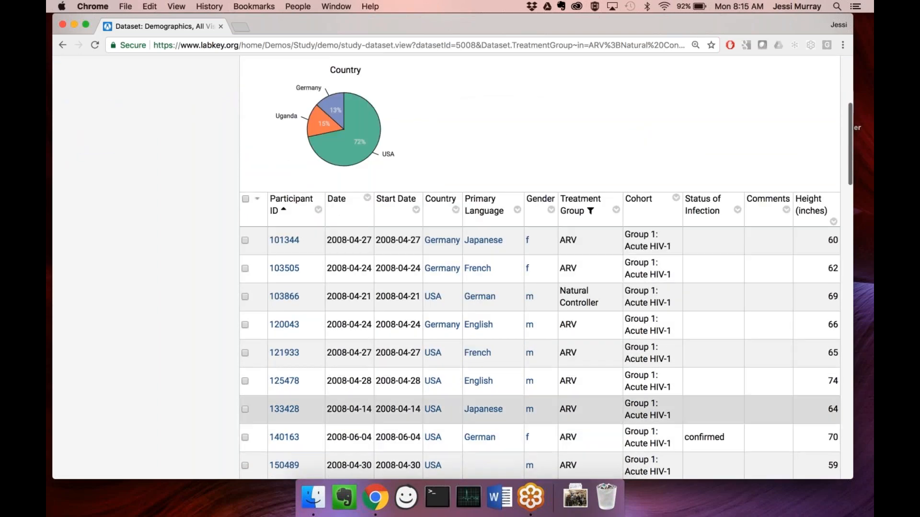
scroll(280, 468, "down", 1)
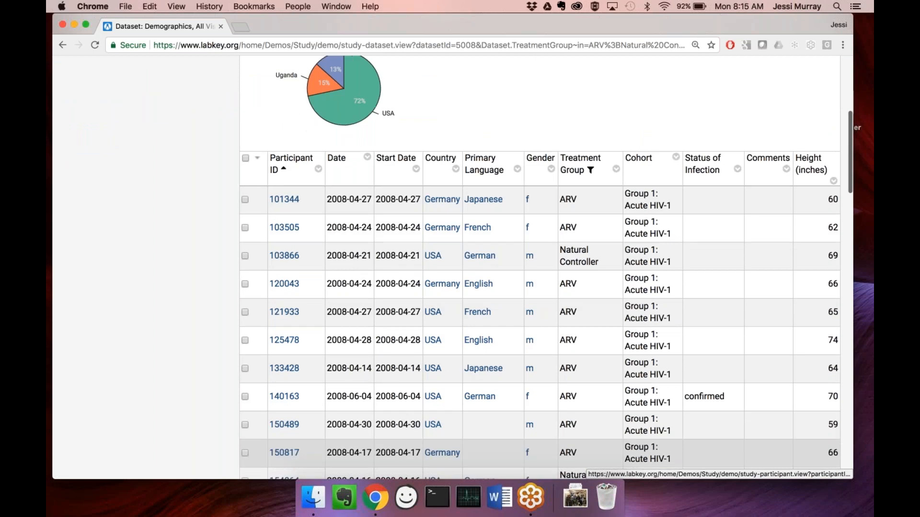
scroll(280, 468, "up", 4)
scroll(453, 268, "up", 3)
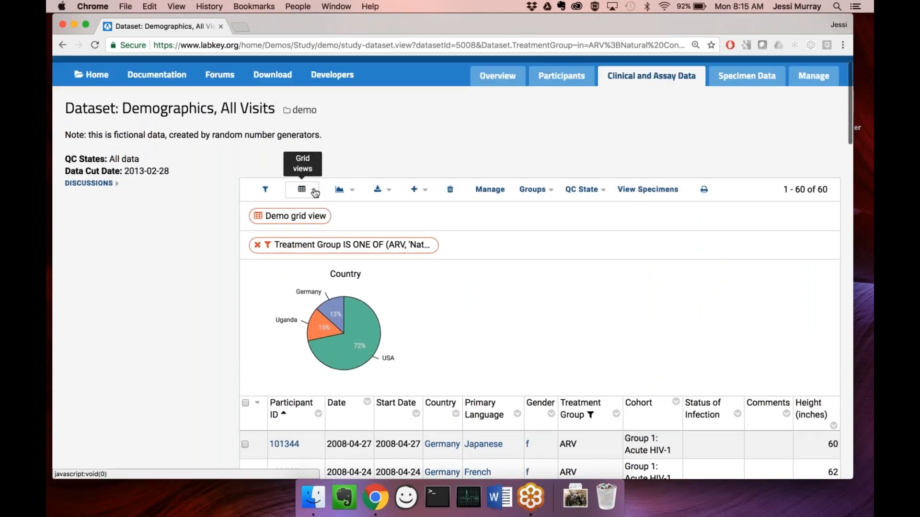
left_click(315, 192)
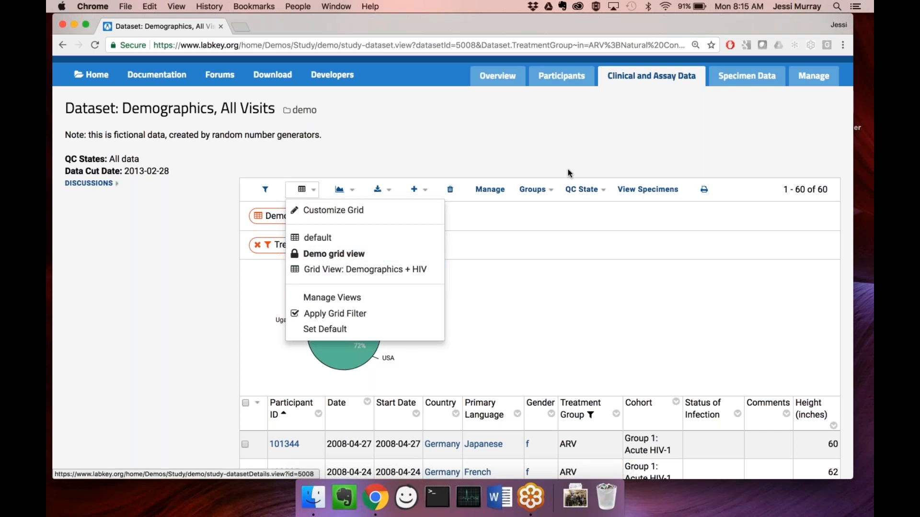
left_click(329, 214)
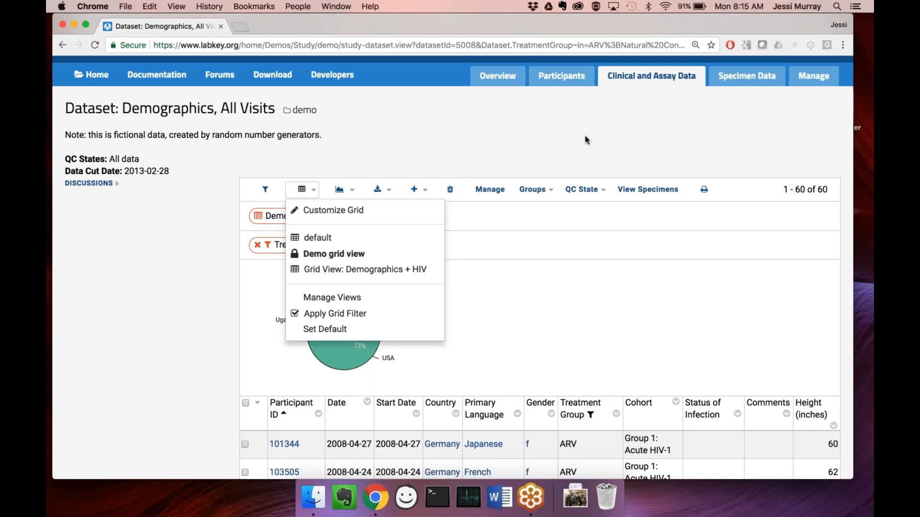
- Filter the list of additional modules by "MS1", clear the filter and close the list
scroll(585, 136, "up", 1)
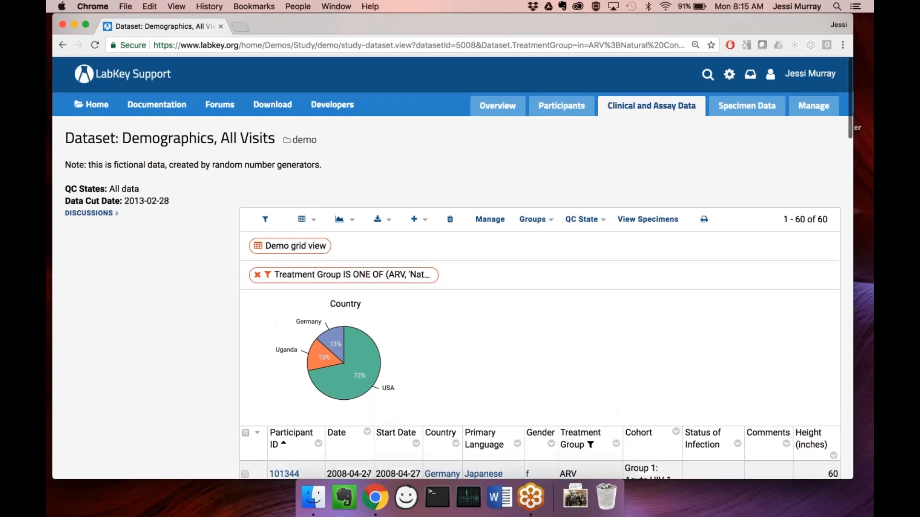
left_click(729, 73)
left_click(718, 255)
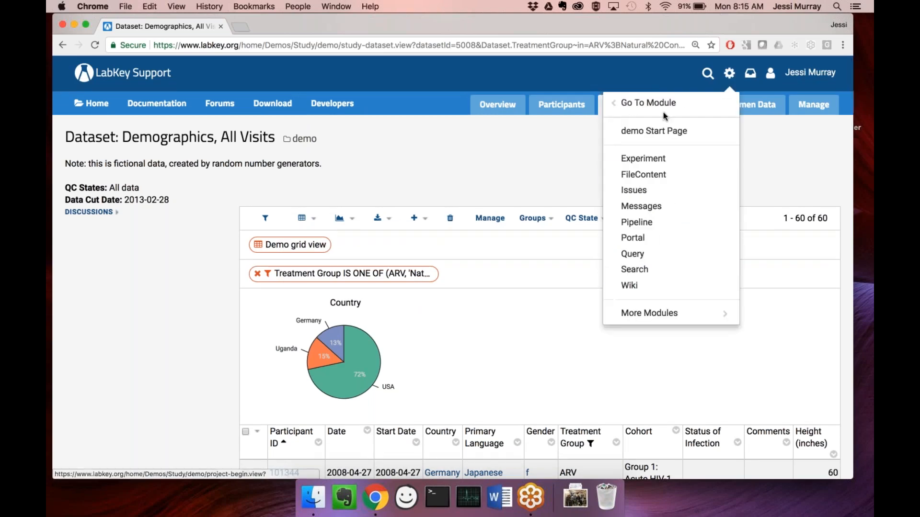
left_click(690, 313)
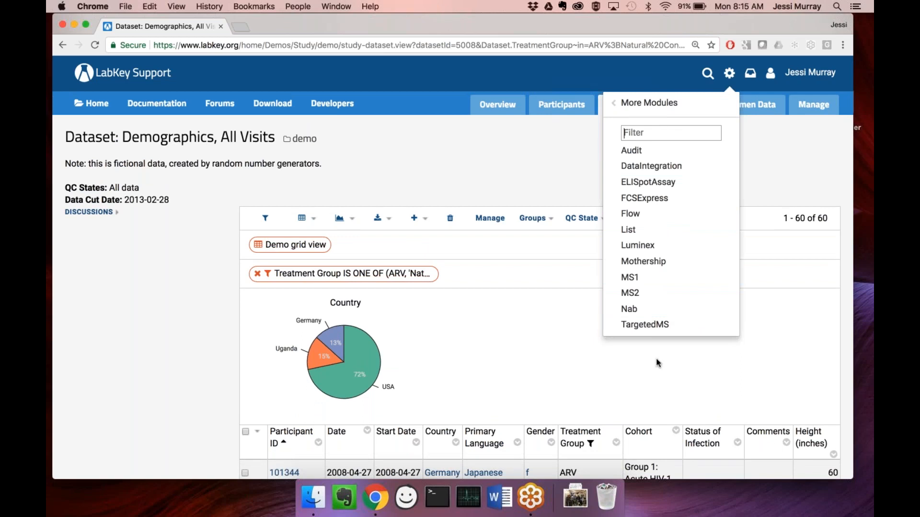
type("MS1")
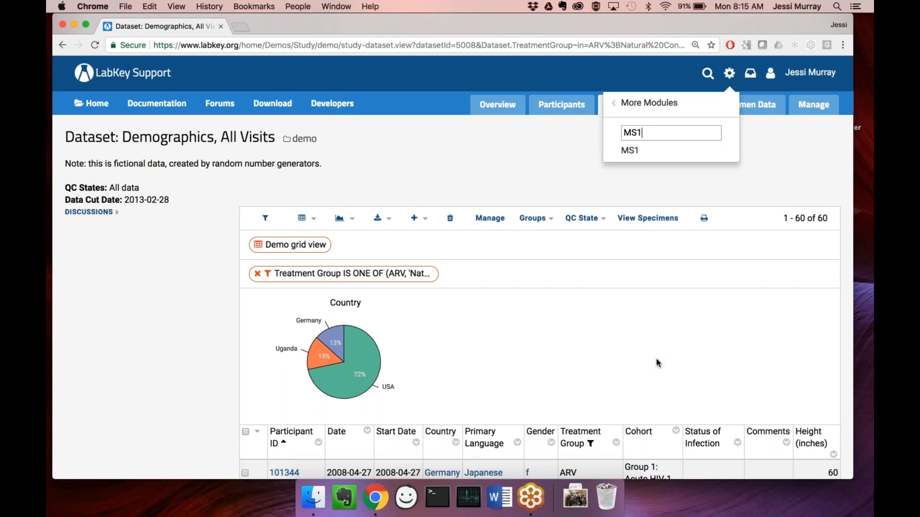
key("BackSpace")
key("BackSpace")
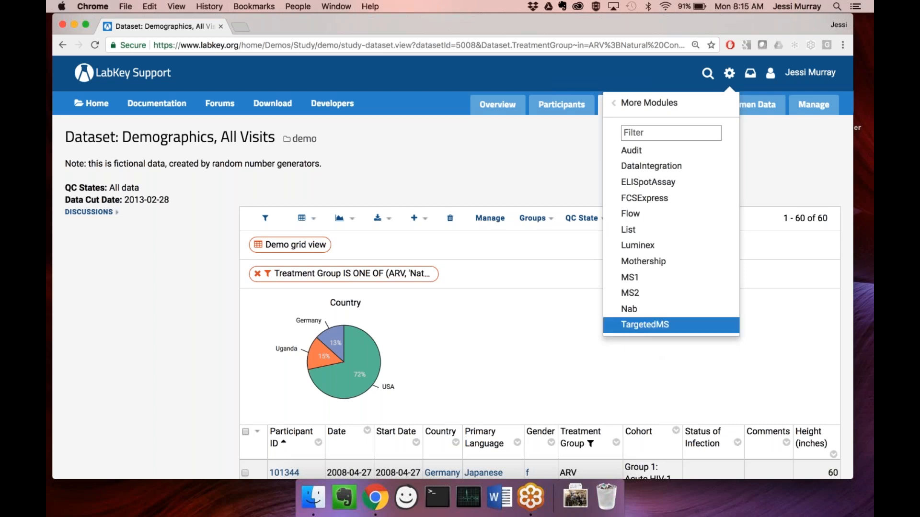
left_click(764, 148)
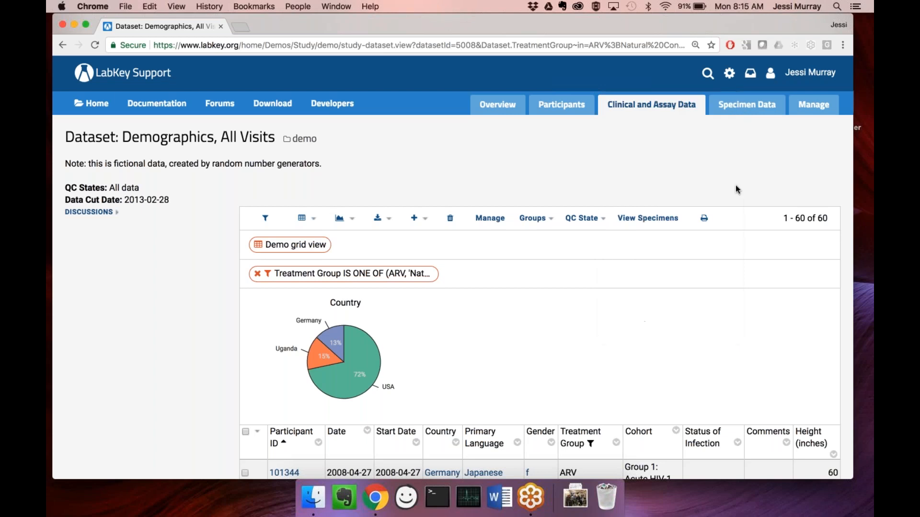
- Go to the demo study's Overview page and view its beginning
left_click(497, 104)
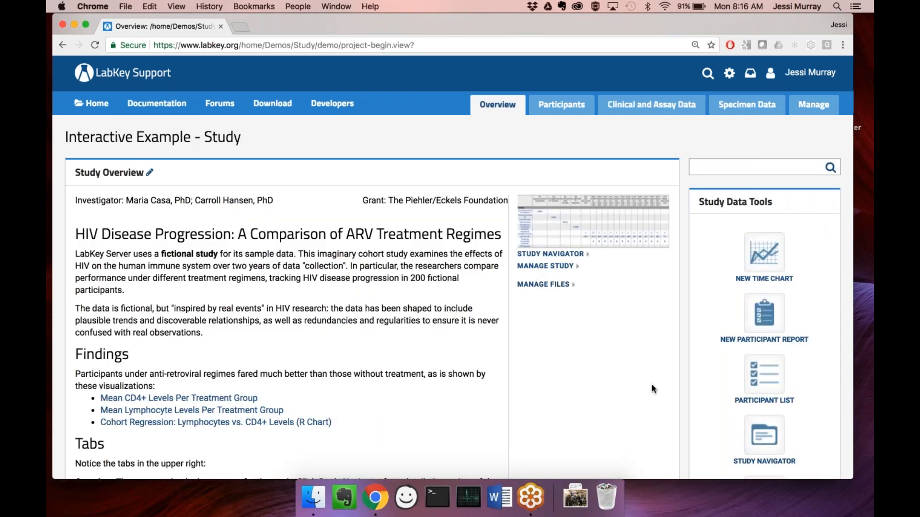
scroll(652, 386, "down", 1)
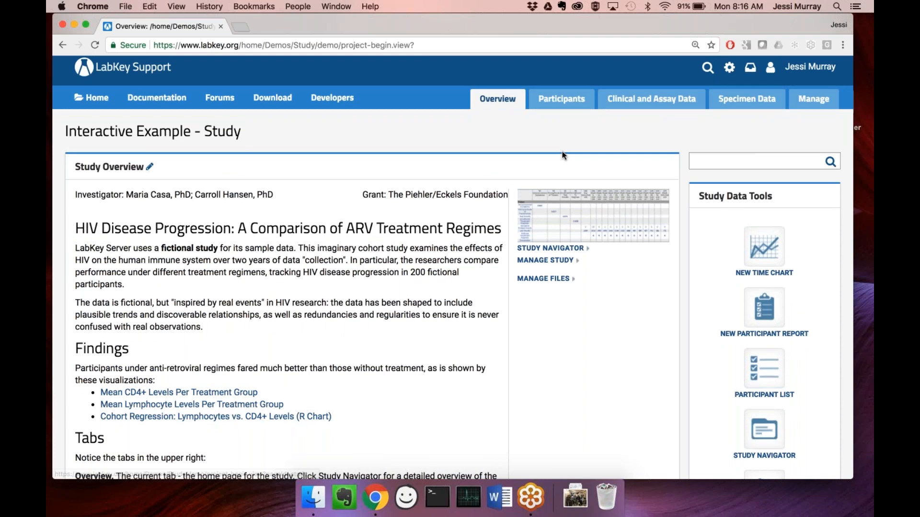
scroll(562, 151, "up", 1)
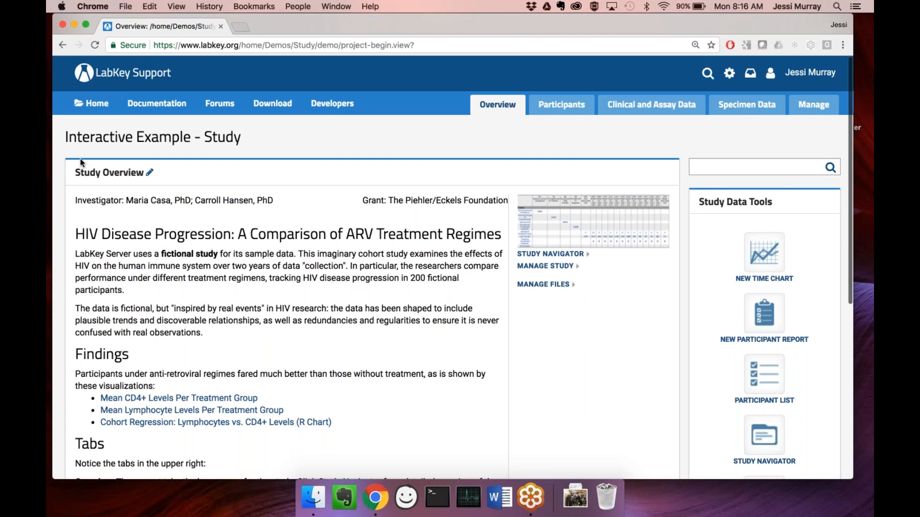
- Browse the project folder tree and open the FileBased Assay folder inside the demo study
mouse_move(86, 113)
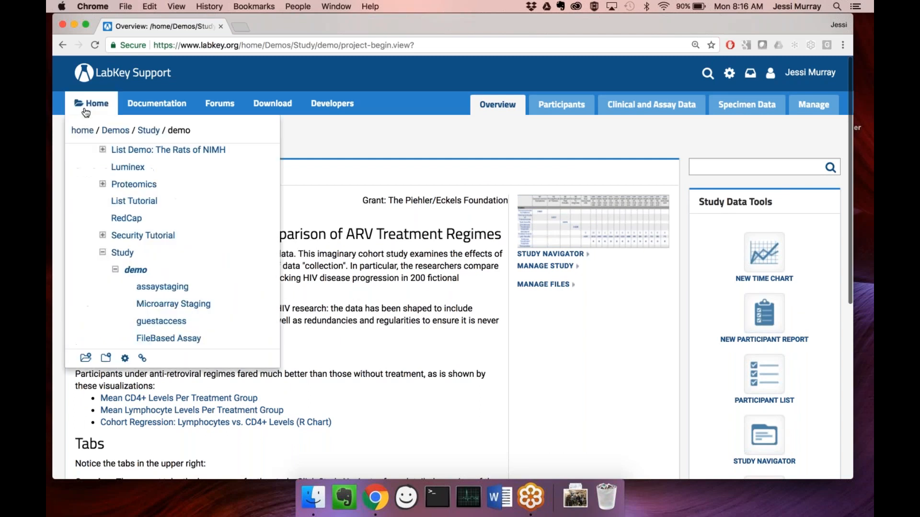
scroll(172, 244, "up", 15)
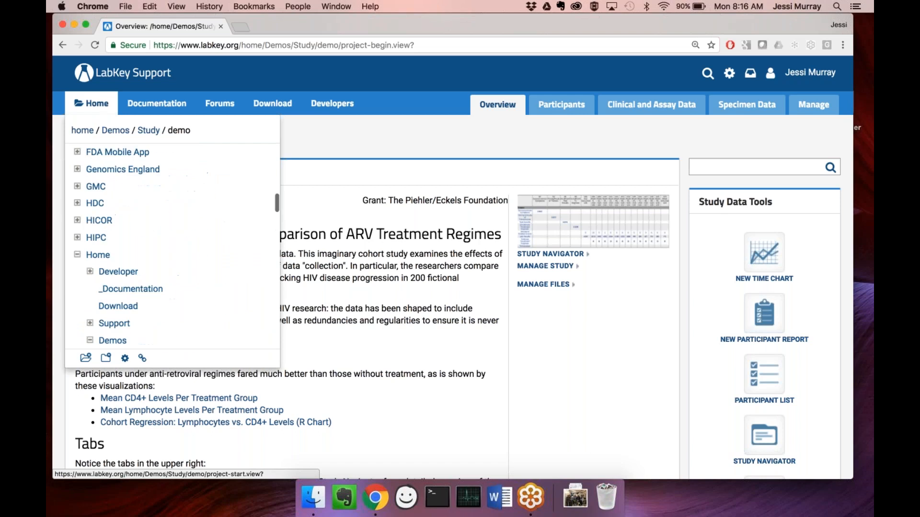
scroll(172, 244, "up", 10)
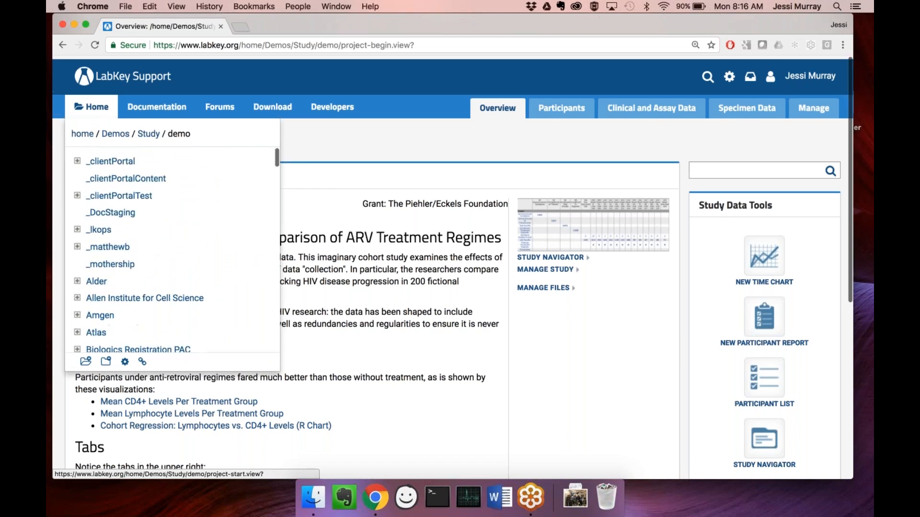
scroll(162, 264, "down", 15)
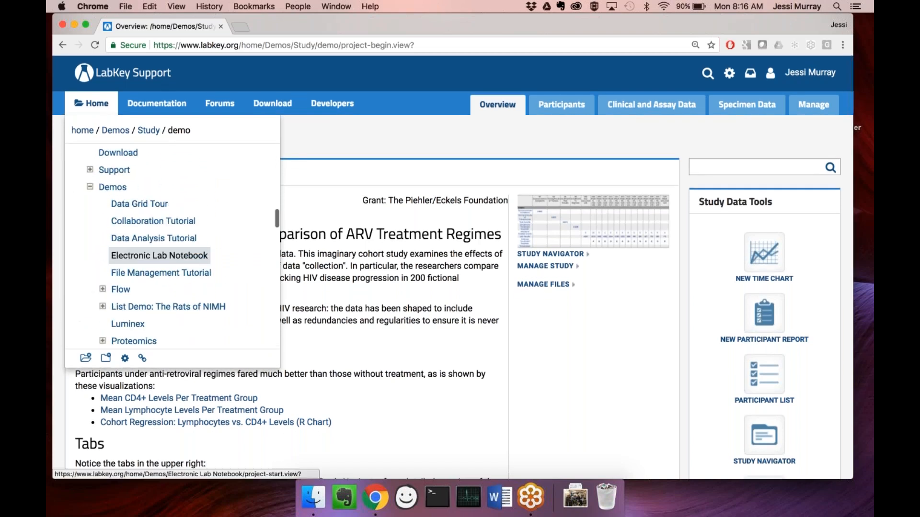
scroll(163, 245, "down", 10)
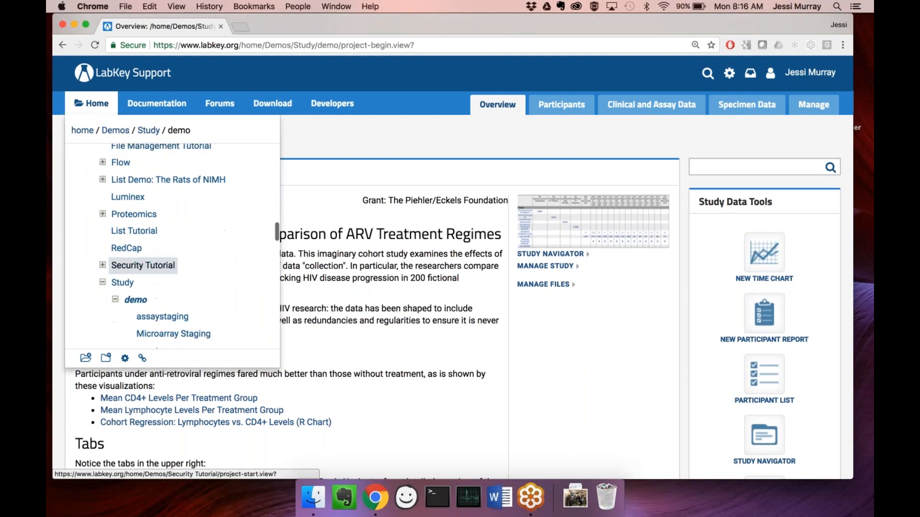
scroll(162, 249, "down", 5)
scroll(167, 258, "up", 5)
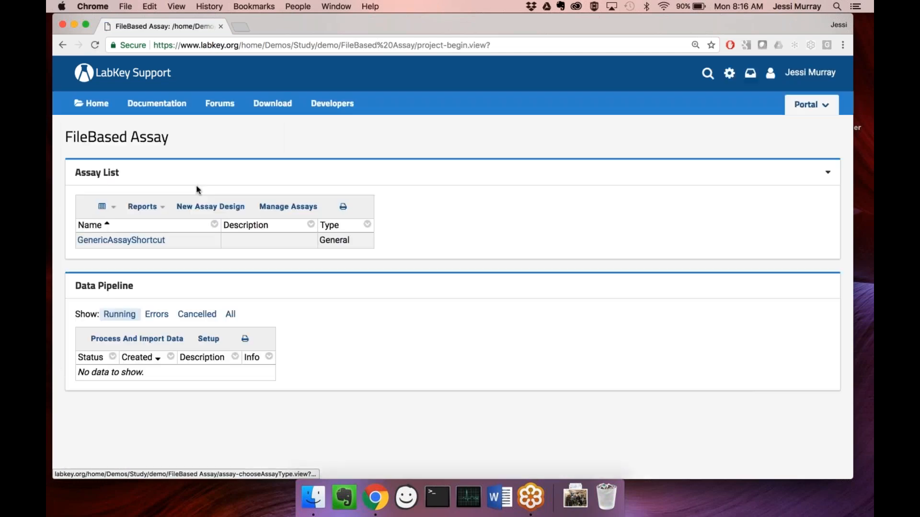
- Go to the Annotated Study folder and dismiss its Guided Study Tour callout
left_click(88, 103)
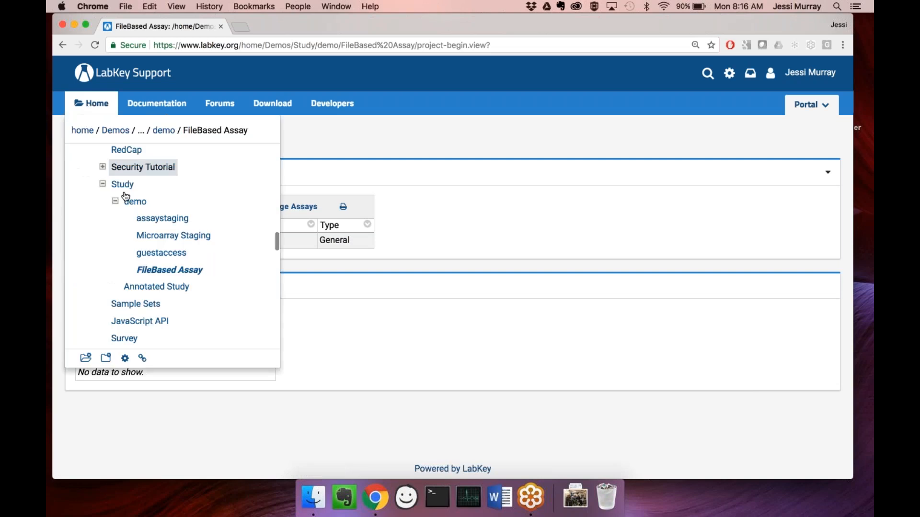
left_click(155, 286)
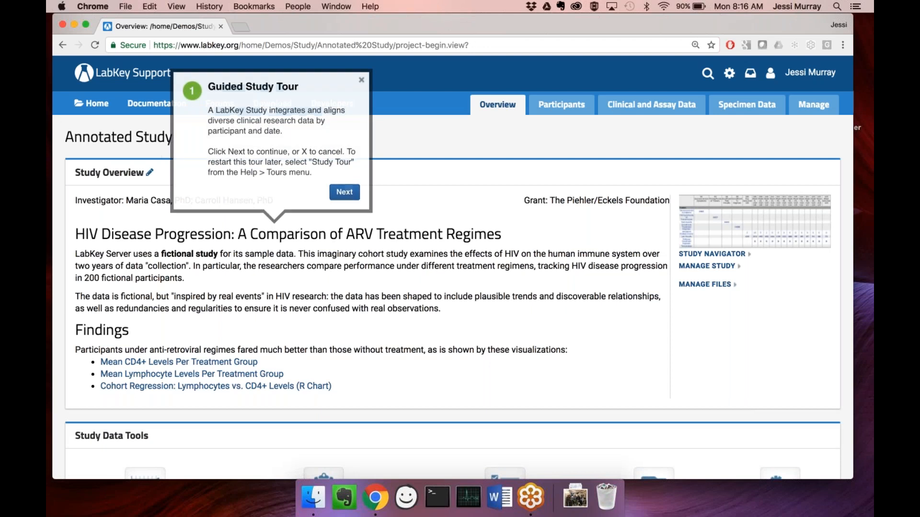
left_click(360, 82)
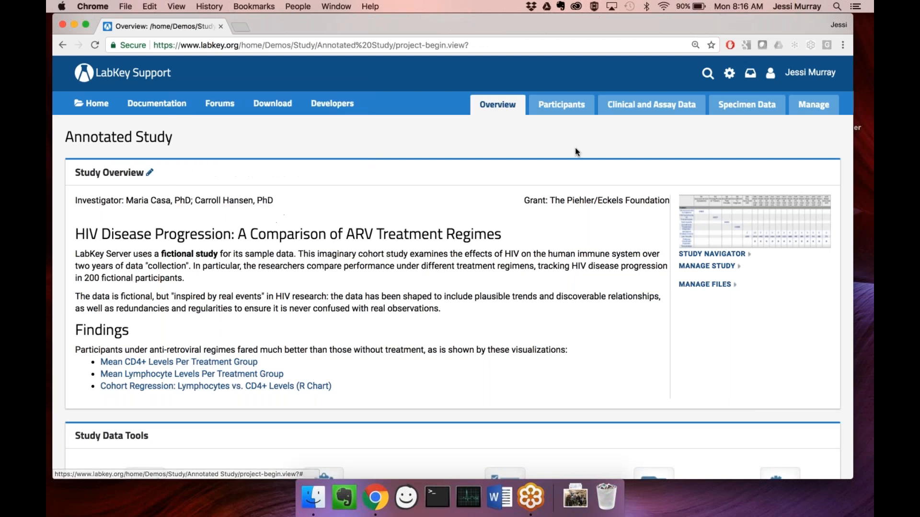
- Open the Annotated Study's Clinical and Assay Data page and dismiss the Data Browser tour callout
scroll(612, 144, "down", 1)
scroll(611, 145, "down", 3)
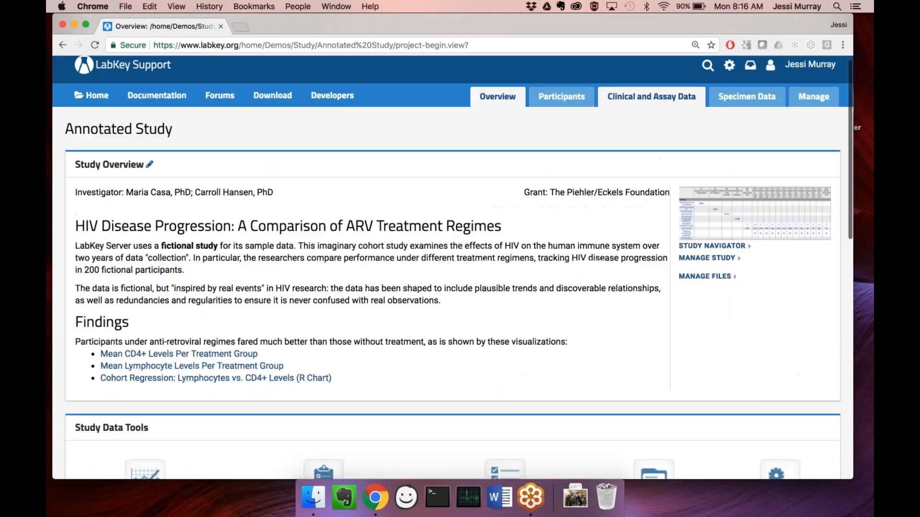
scroll(622, 124, "up", 3)
left_click(648, 99)
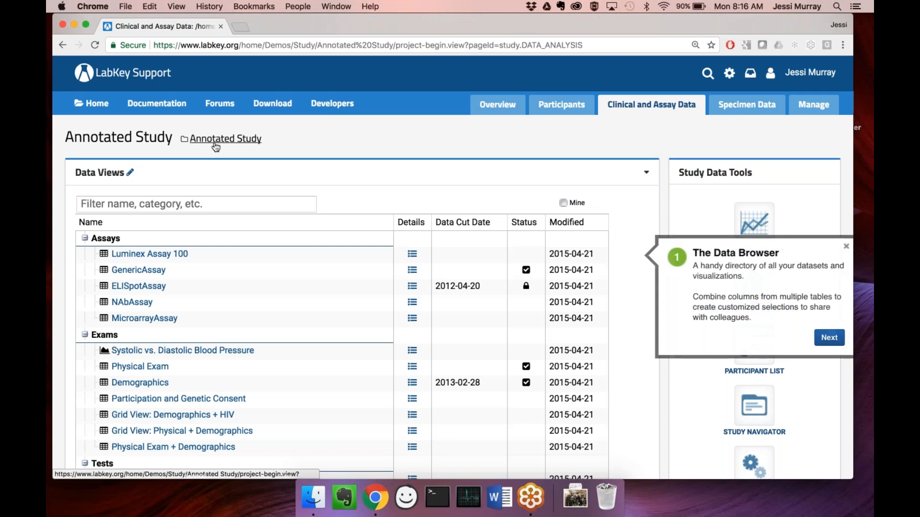
left_click(847, 248)
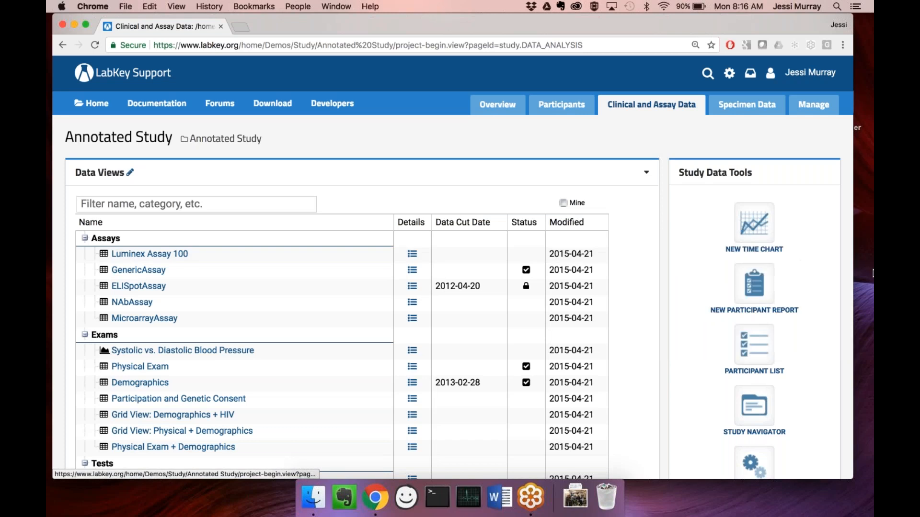
- Return to the Annotated Study's start page through its folder link, and switch to the demo study folder
left_click(214, 139)
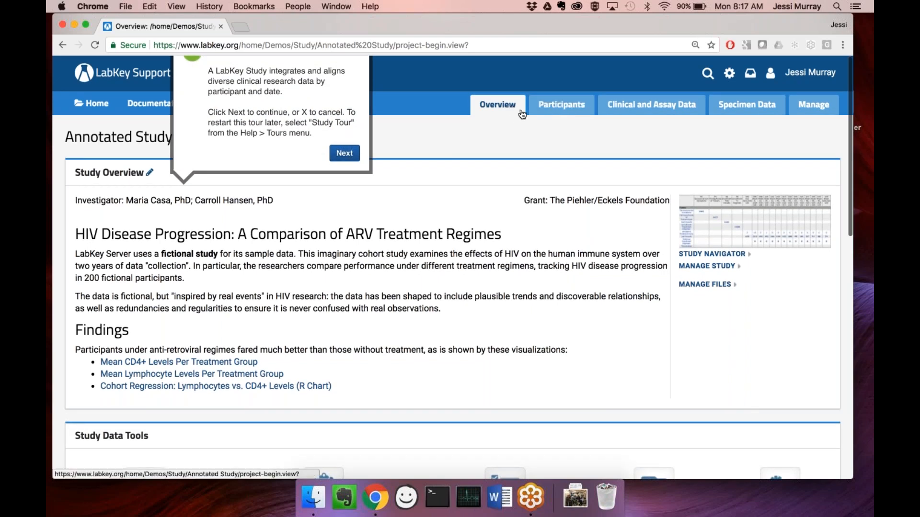
left_click(92, 103)
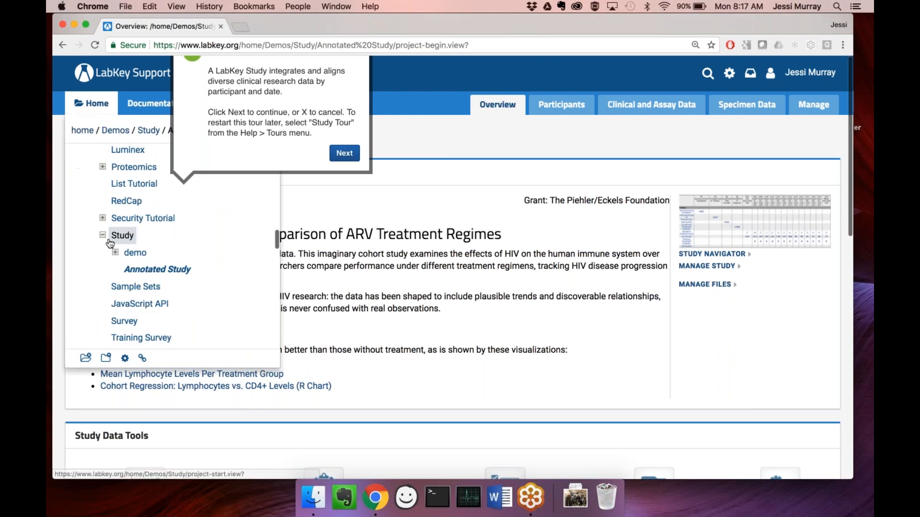
left_click(135, 253)
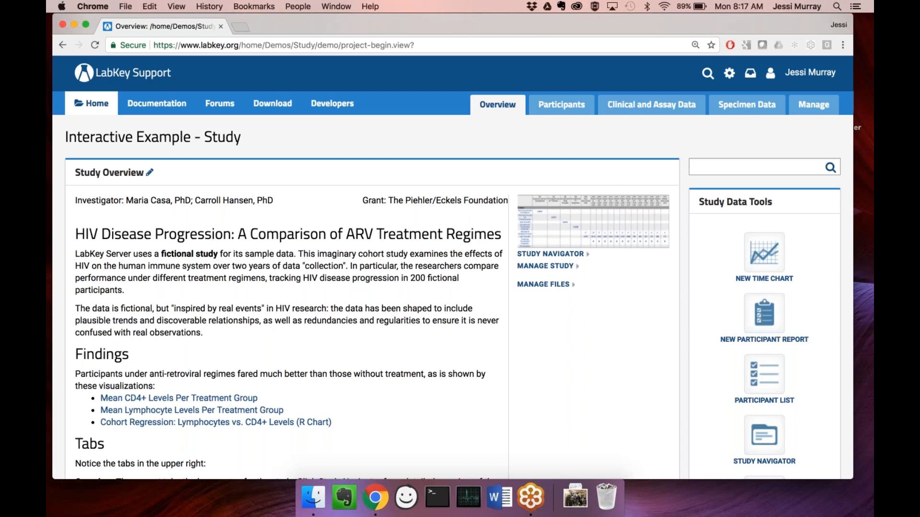
- Visit the parent Study folder's start page and return to the demo study's Overview page
left_click(81, 108)
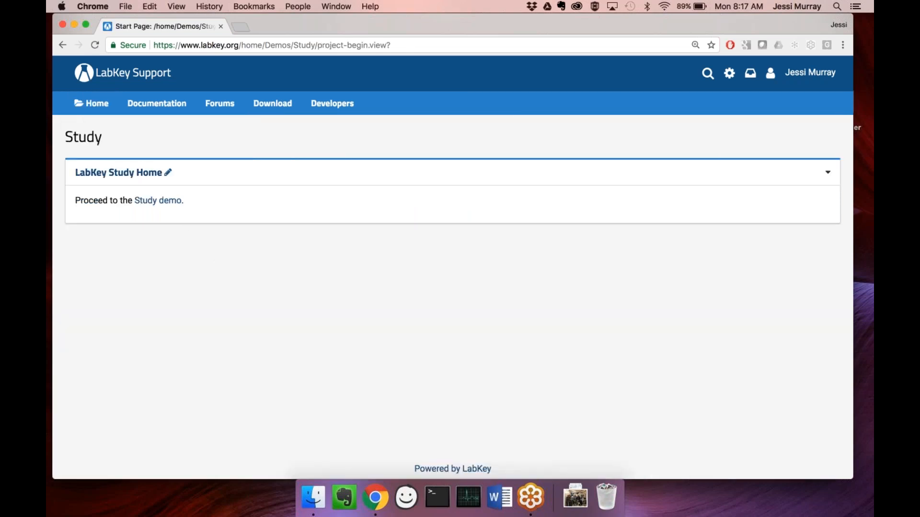
left_click(92, 111)
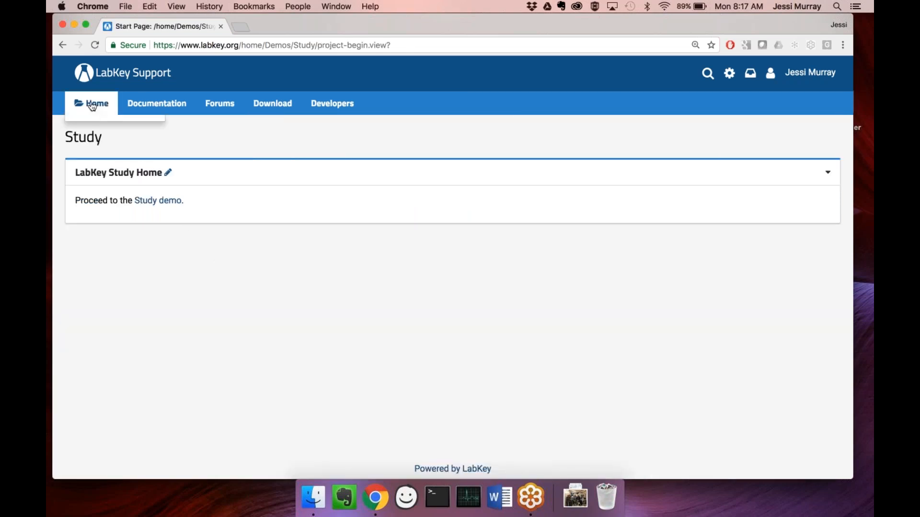
left_click(174, 286)
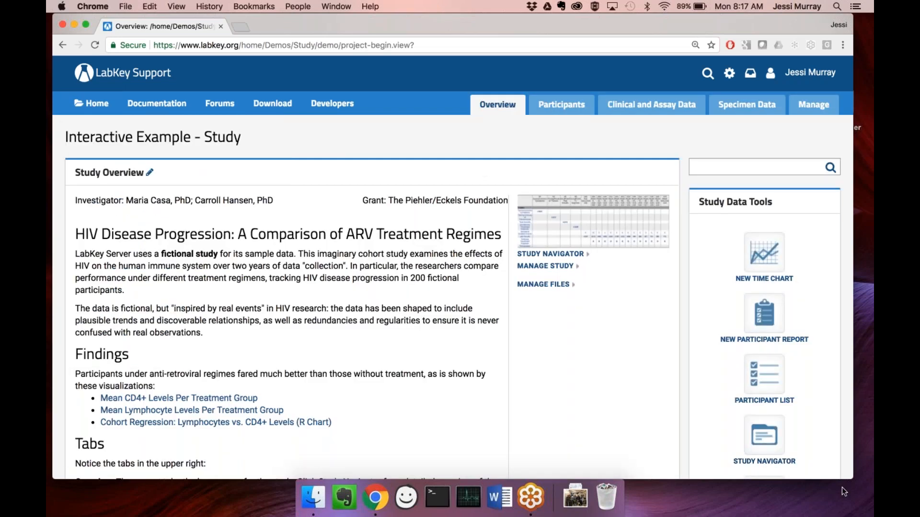
- Narrow the browser window until the study's page tabs collapse, view the collapsed list of pages, and widen the window again
mouse_move(834, 481)
left_mouse_down()
mouse_move(404, 487)
mouse_move(329, 473)
mouse_move(824, 480)
left_mouse_up()
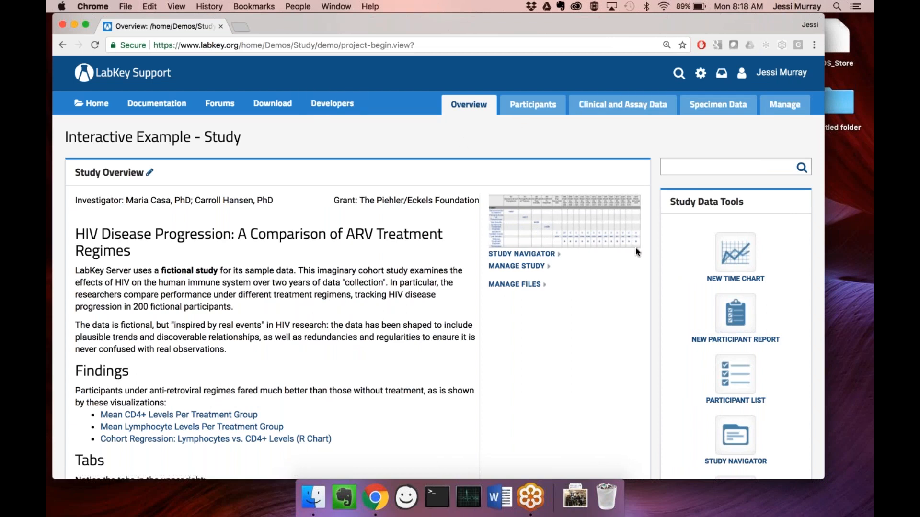
left_click_drag(776, 475, 849, 508)
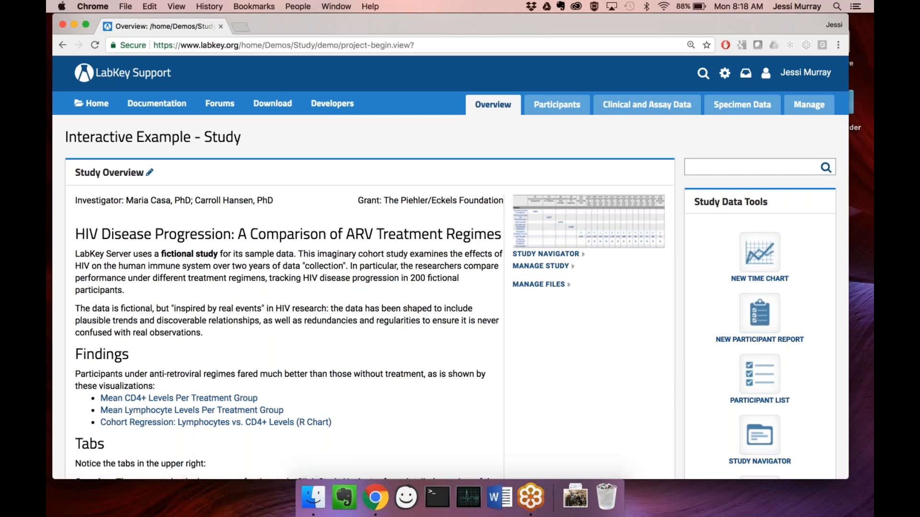
left_click_drag(849, 485, 705, 474)
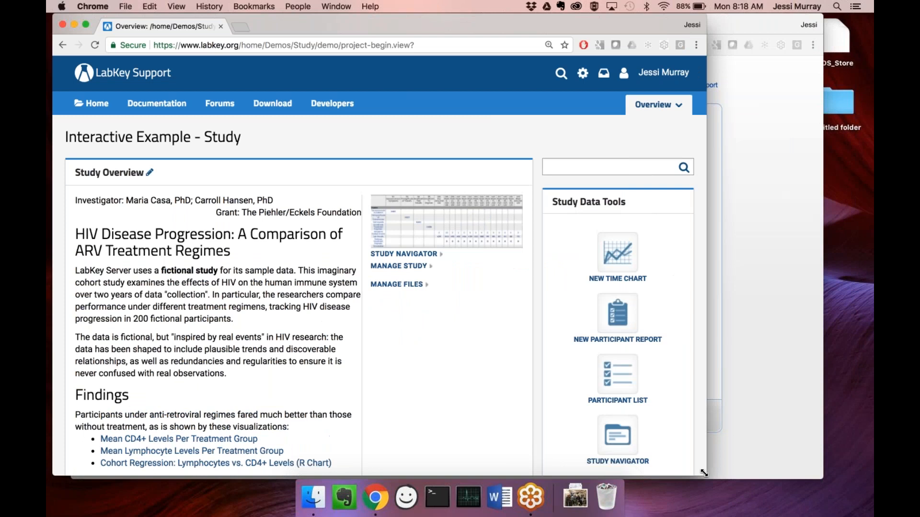
left_click(676, 111)
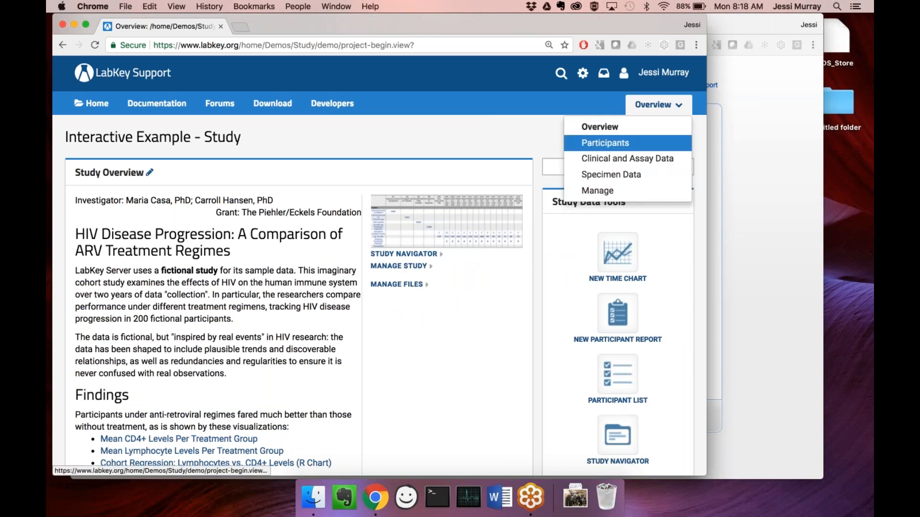
left_click(463, 145)
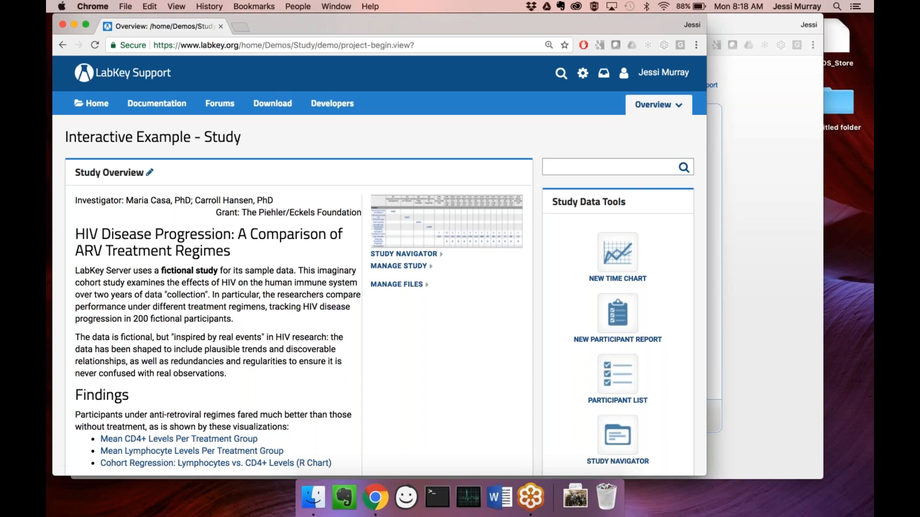
left_click_drag(707, 475, 854, 478)
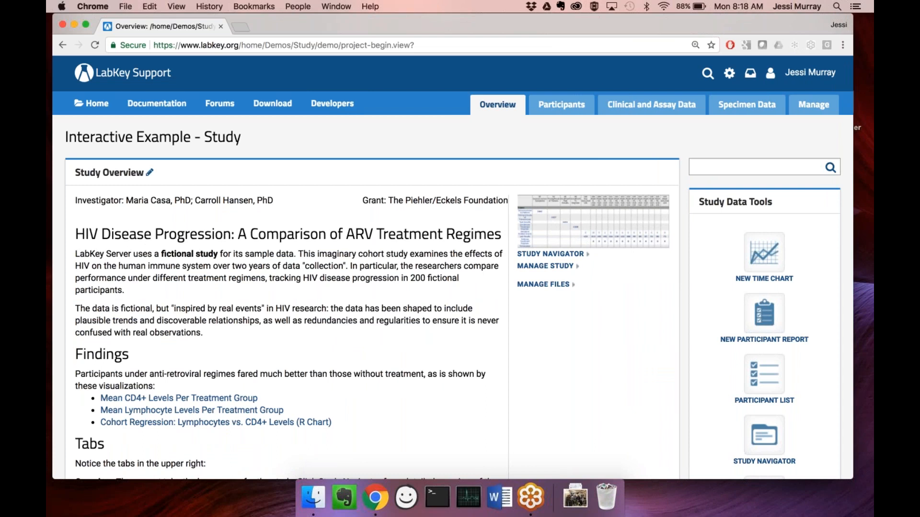
scroll(558, 241, "down", 1)
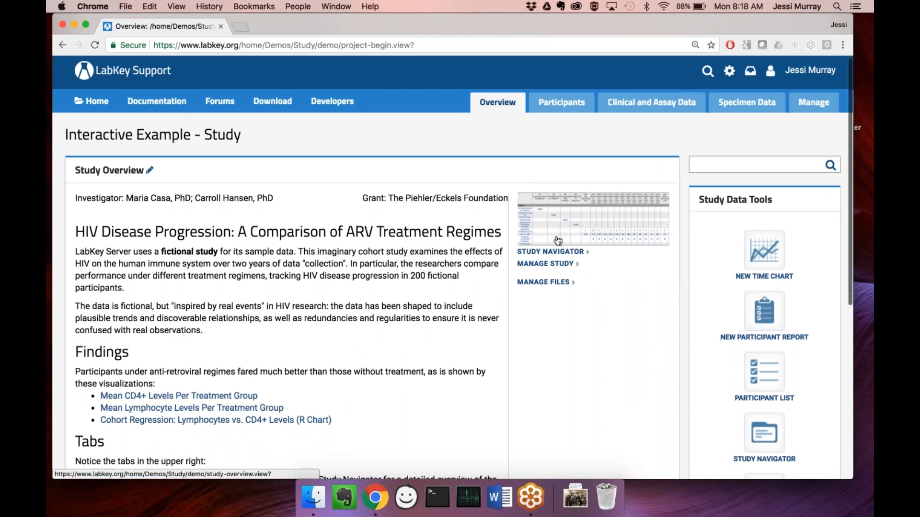
scroll(558, 240, "down", 5)
scroll(558, 241, "down", 7)
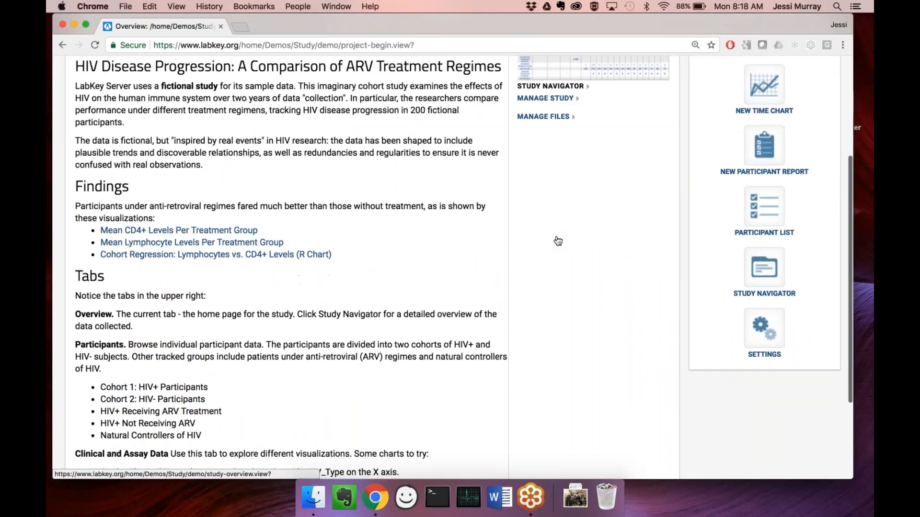
scroll(558, 241, "up", 8)
scroll(558, 241, "up", 3)
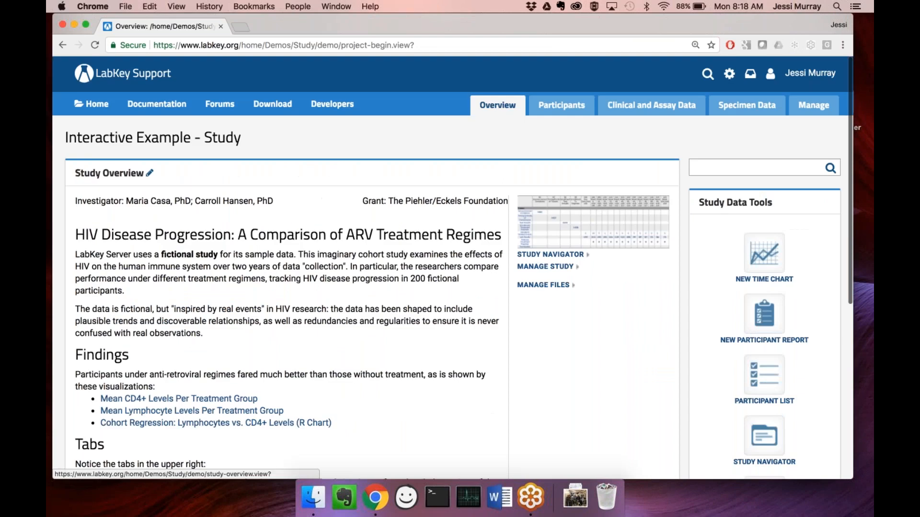
- Open the site's Admin Console and show its Admin Console Links section
left_click(729, 75)
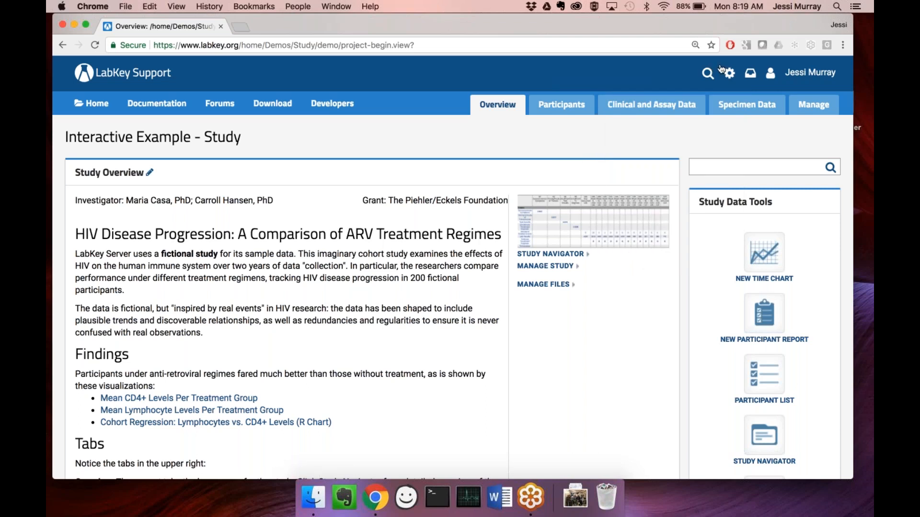
left_click(729, 73)
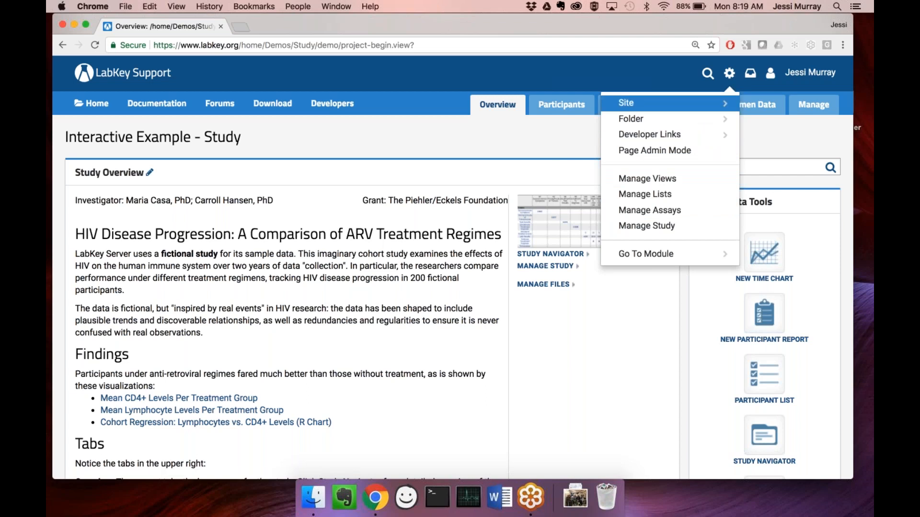
left_click(651, 102)
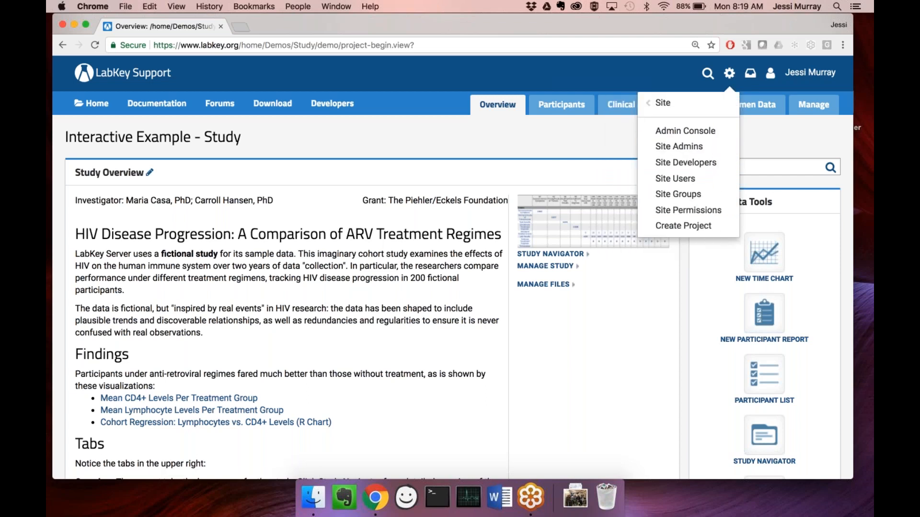
left_click(706, 138)
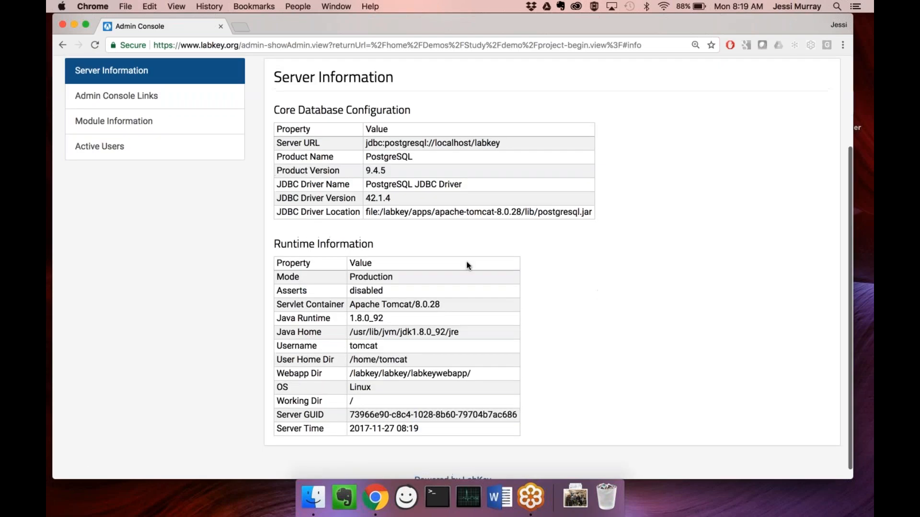
scroll(469, 265, "up", 5)
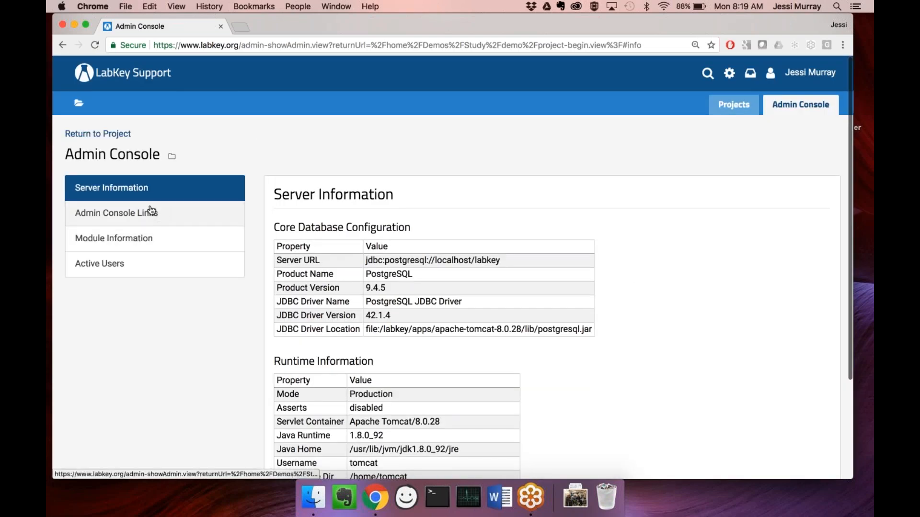
left_click(152, 211)
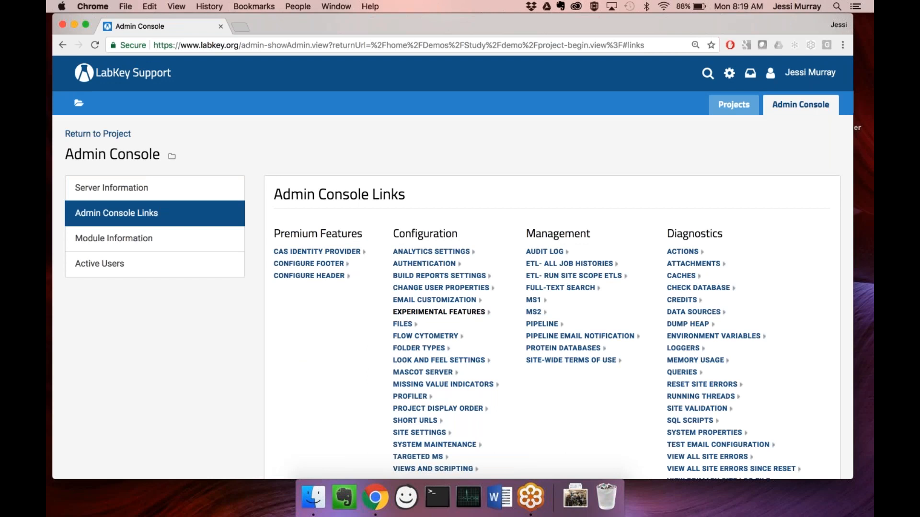
- Set the site theme to Ocean in the Look and Feel Settings and save the change
scroll(469, 321, "down", 1)
scroll(469, 321, "down", 2)
left_click(433, 316)
left_click(382, 253)
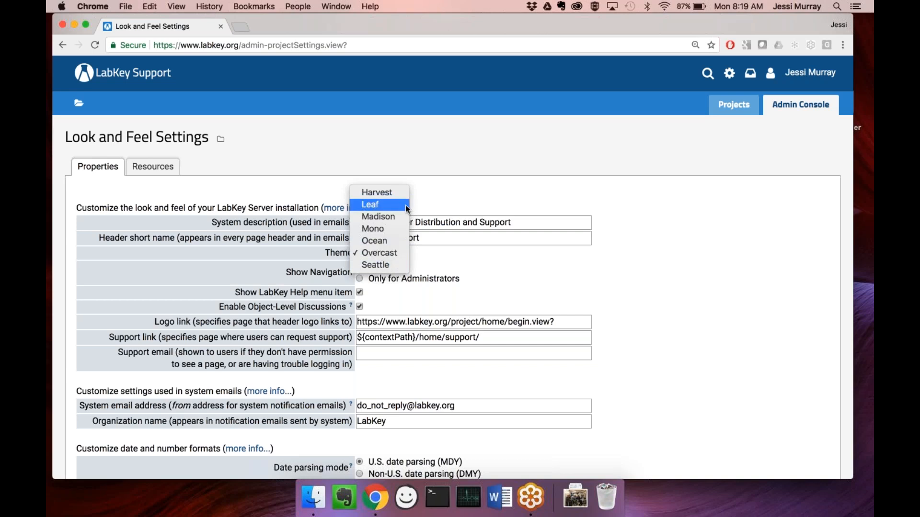
left_click(400, 240)
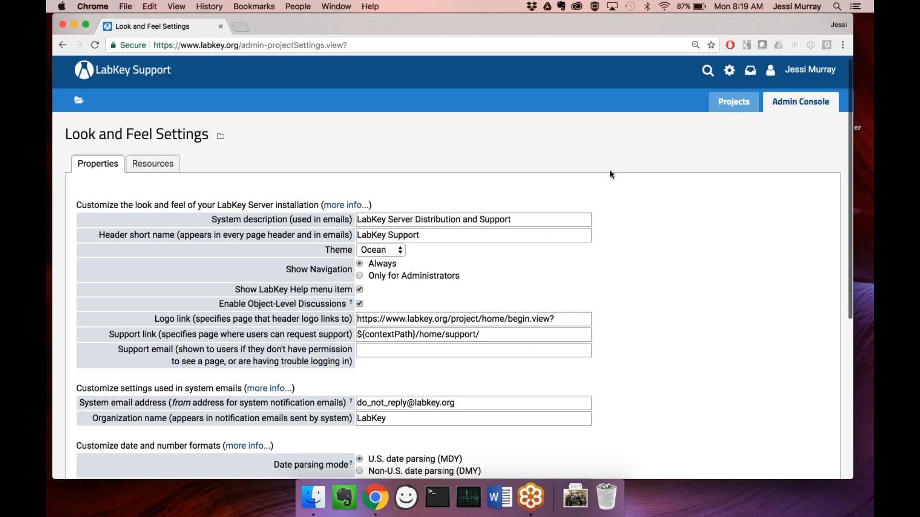
scroll(618, 182, "down", 5)
scroll(638, 194, "down", 3)
left_click(90, 412)
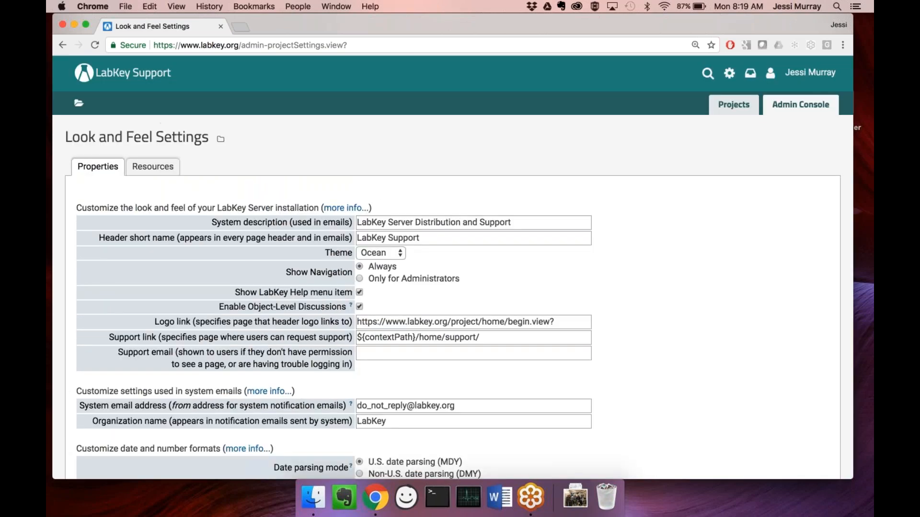
- Set the site theme back to Overcast in the Look and Feel Settings and save
scroll(452, 288, "down", 1)
scroll(125, 47, "up", 1)
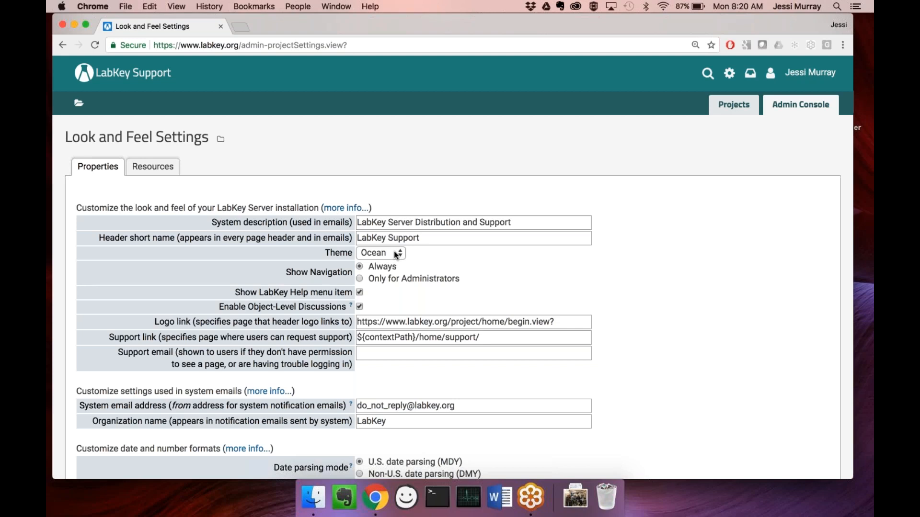
scroll(397, 254, "down", 1)
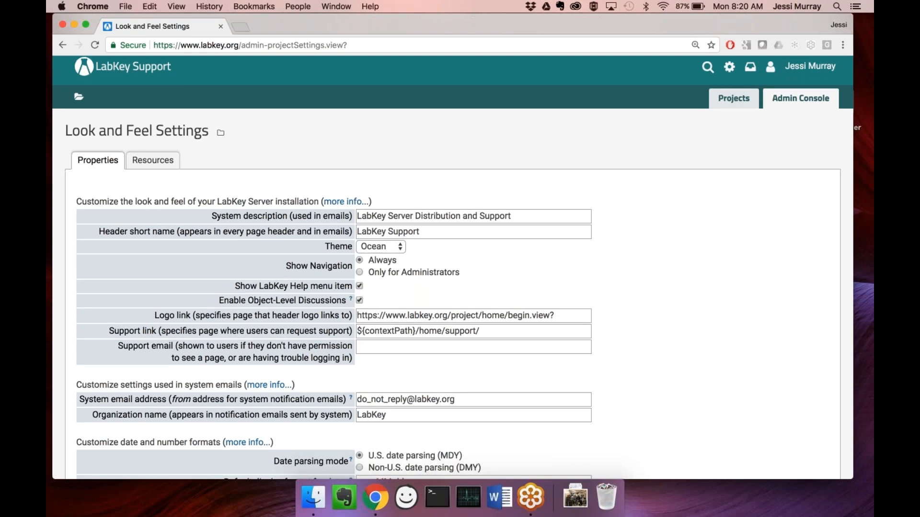
scroll(397, 255, "down", 1)
left_click(396, 229)
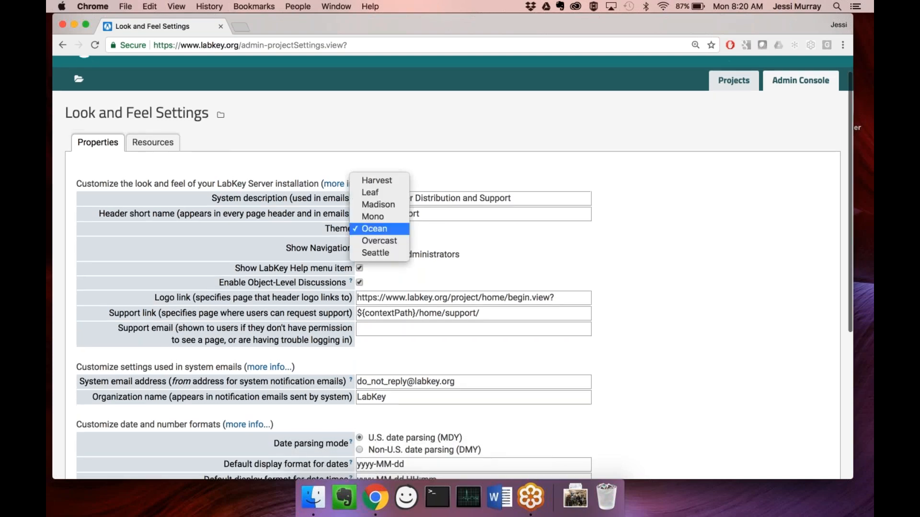
left_click(396, 240)
scroll(490, 346, "down", 10)
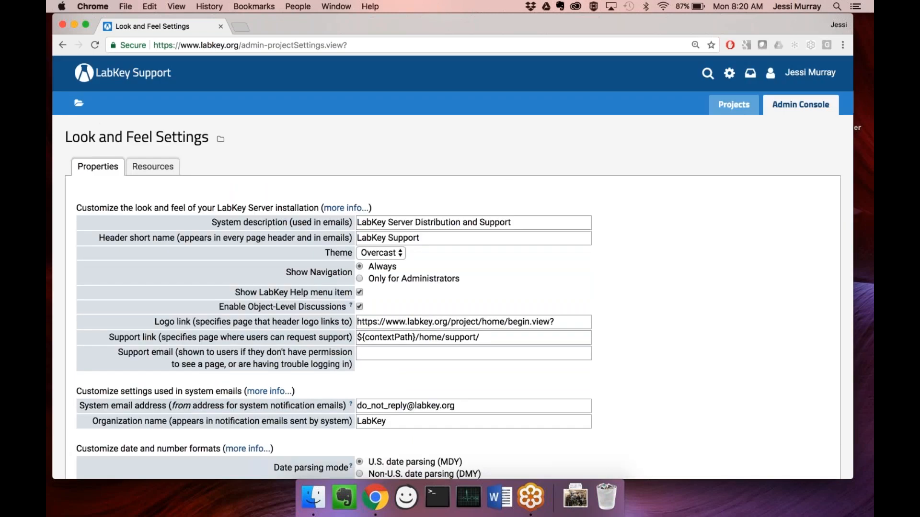
- Leave the site settings for the LabKey Support home page and open the LabKey Demo Study
left_click(123, 72)
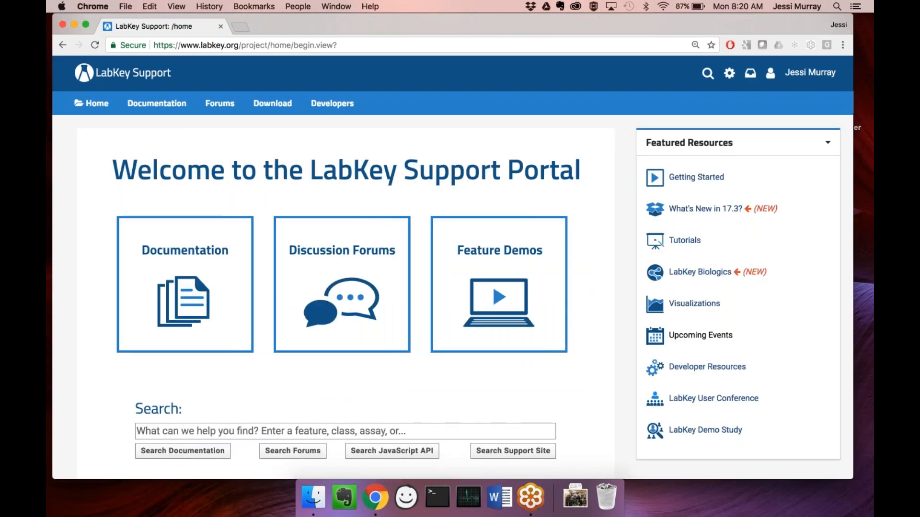
left_click(708, 431)
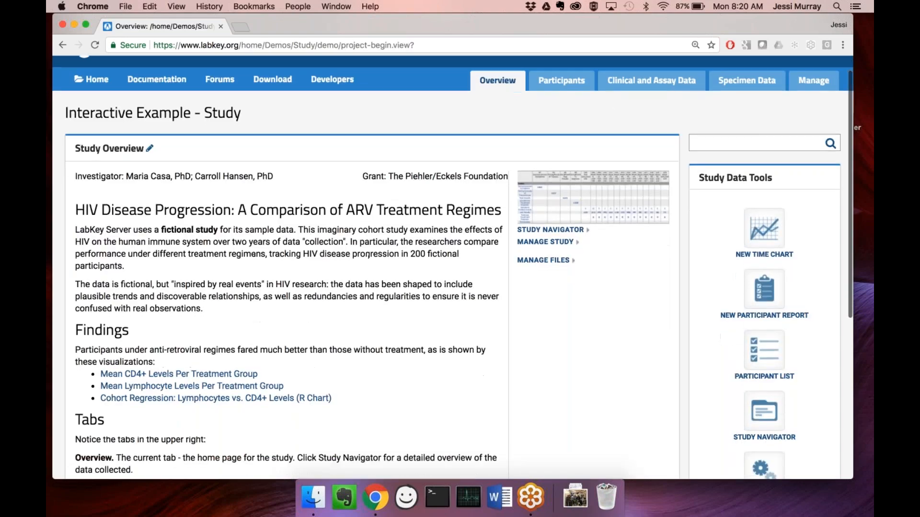
left_click(864, 39)
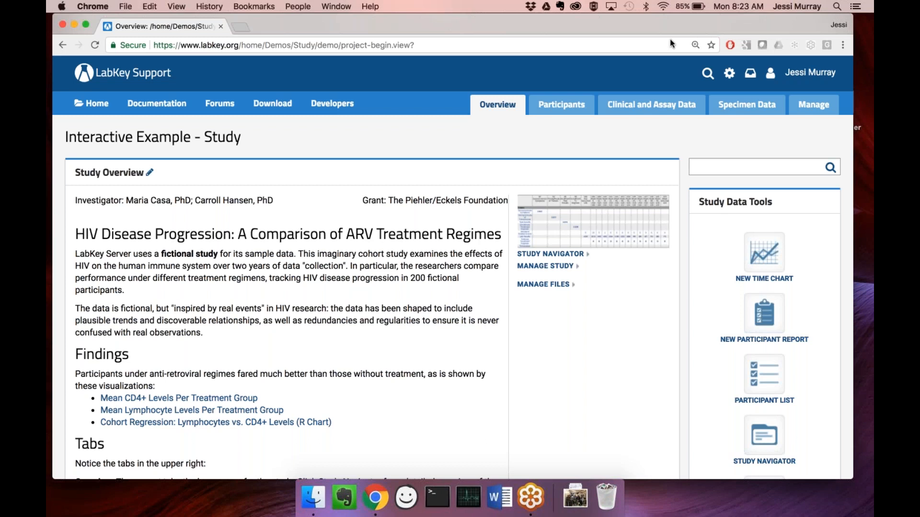
- Open the Give UI Feedback form from the user account options
left_click(771, 74)
left_click(770, 73)
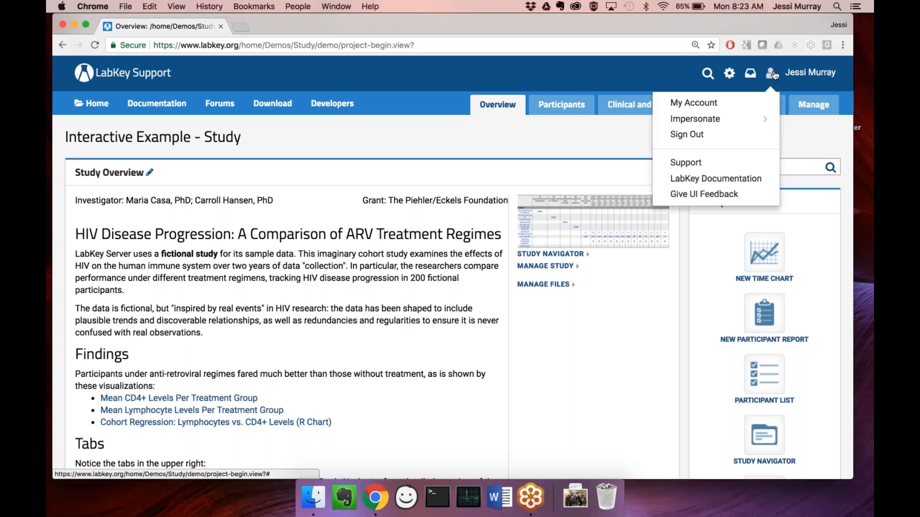
left_click(745, 197)
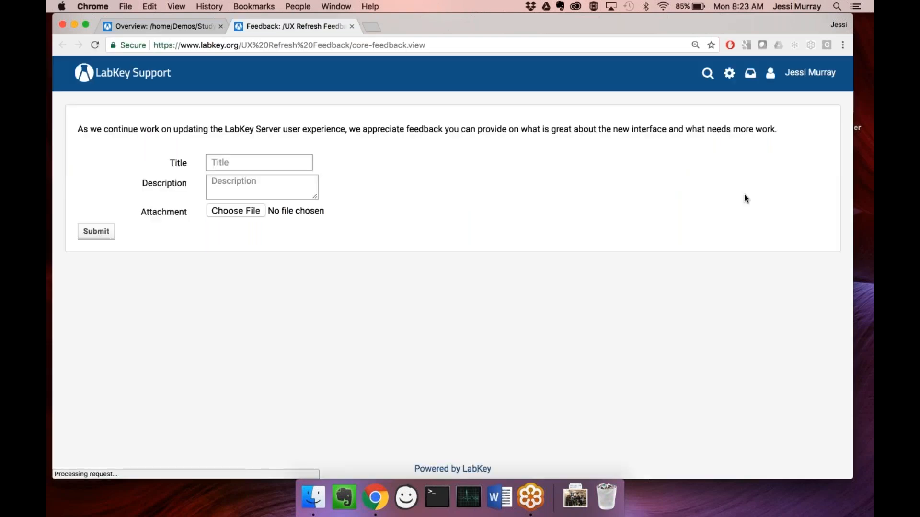
- Enter "I'd love to see more updates to the GPAT assay" as the feedback title
left_click(241, 162)
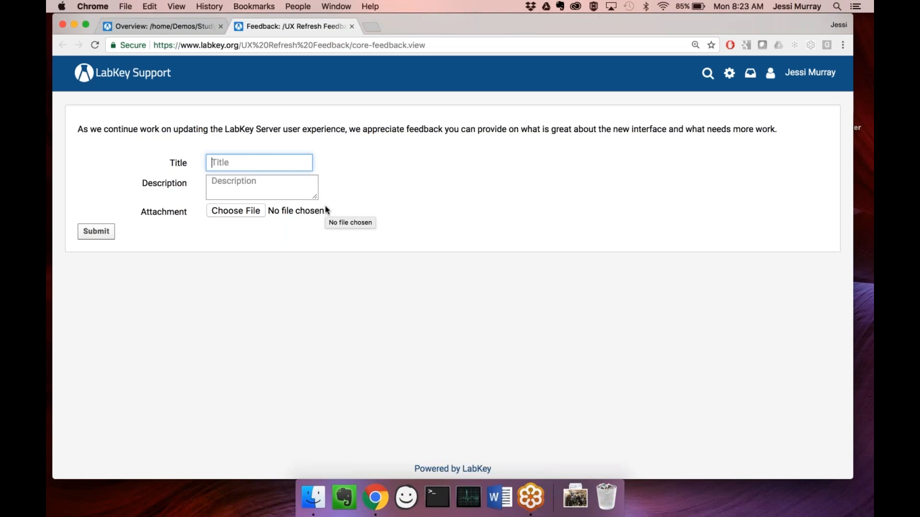
type("I'd love to")
type(" see more ")
type("updates")
type(" to")
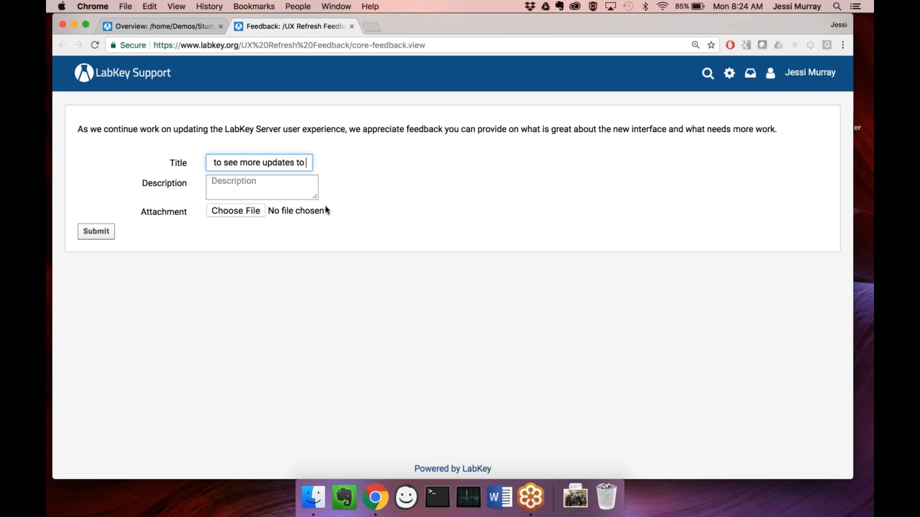
type(" the GPAT assay")
key("Tab")
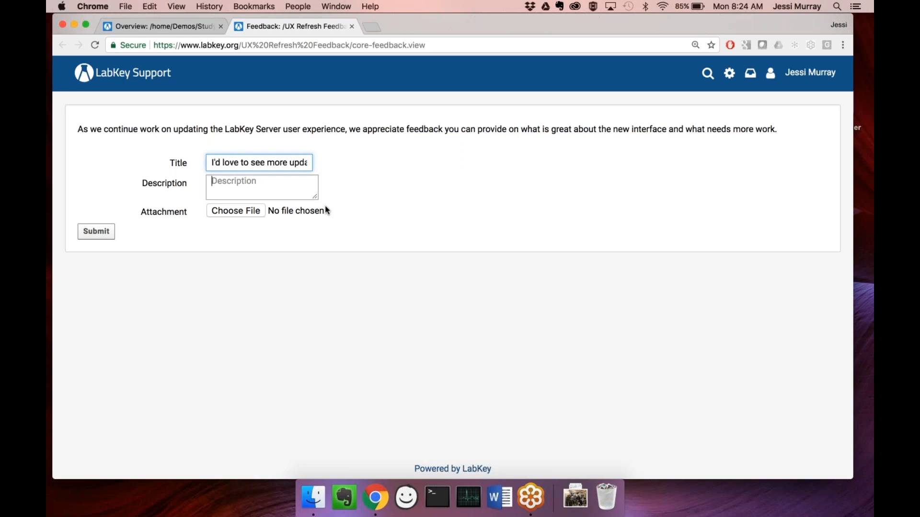
- Move the title text into the feedback description and enter "Feature request" as the new title
left_click(270, 166)
key("super+a")
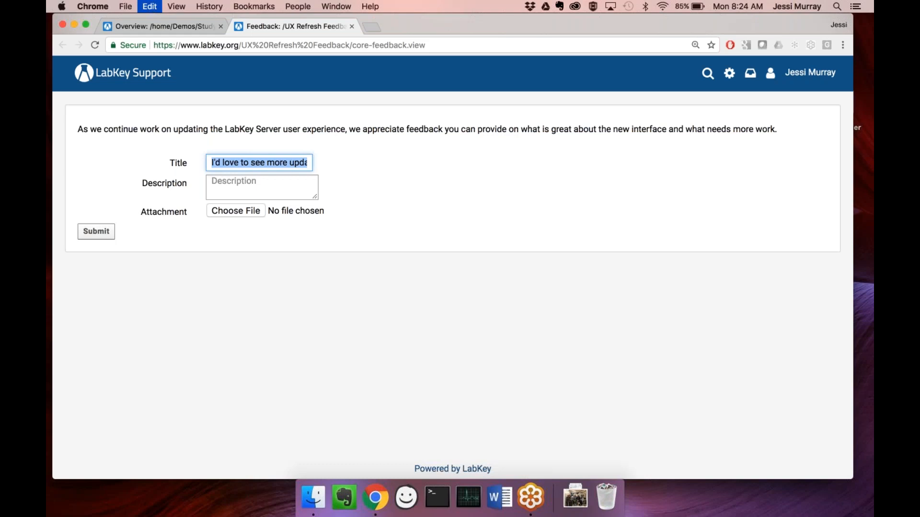
key("super+x")
left_click(256, 187)
key("super+v")
left_click(252, 162)
type("Feature request")
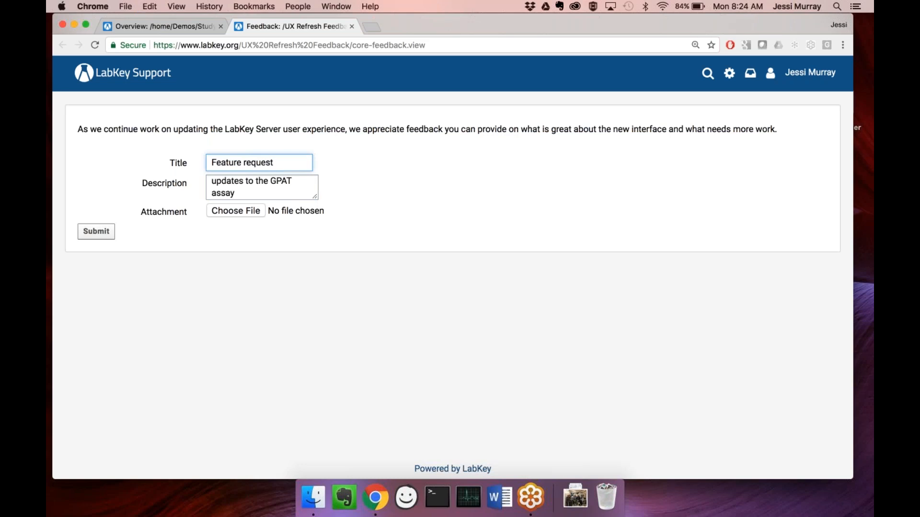
- Submit the feedback form and close the success message
left_click(97, 232)
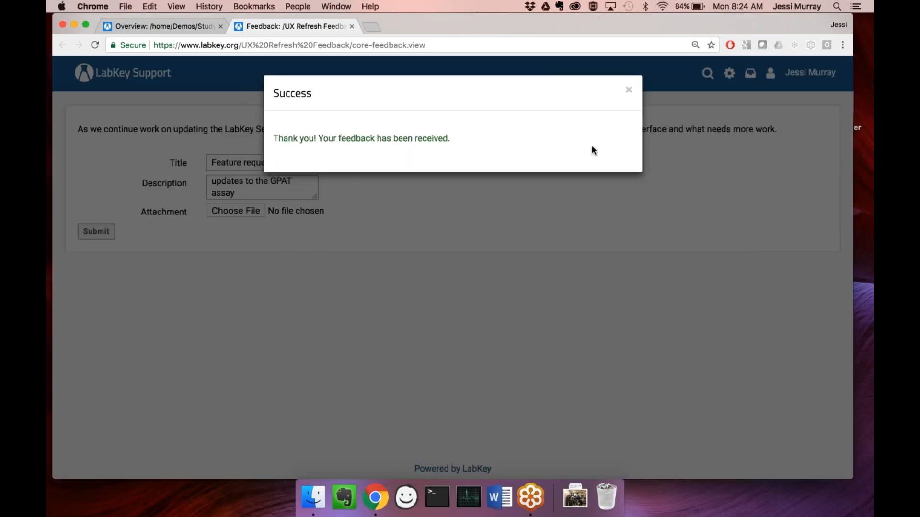
left_click(628, 91)
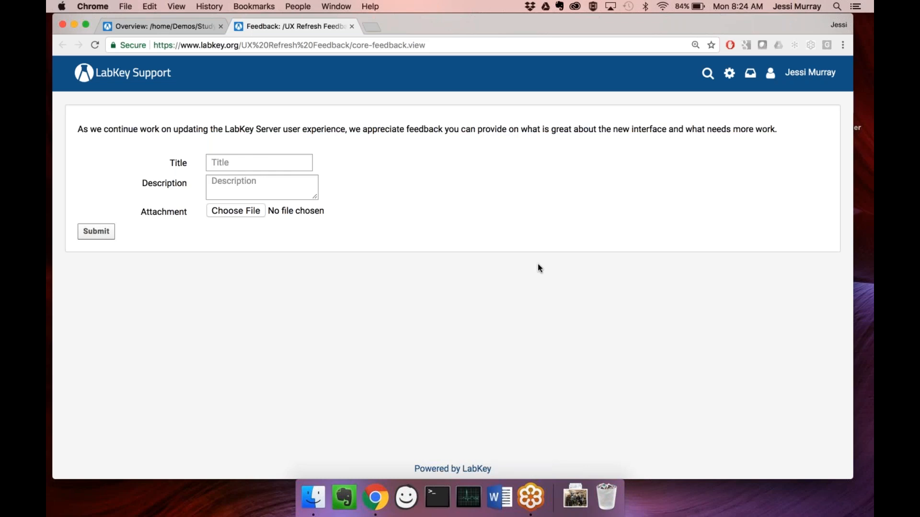
left_click(868, 36)
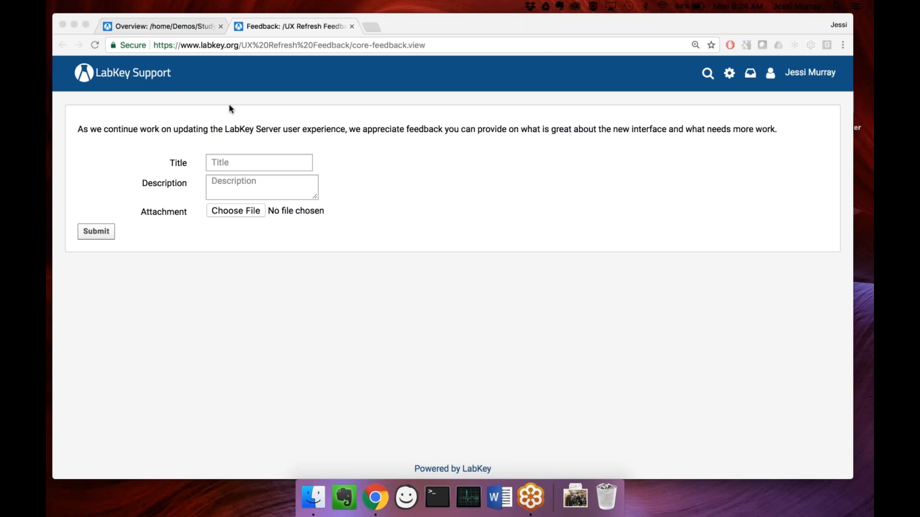
- Go from the feedback form to the support portal's home page and open the LabKey Demo Study
left_click(145, 75)
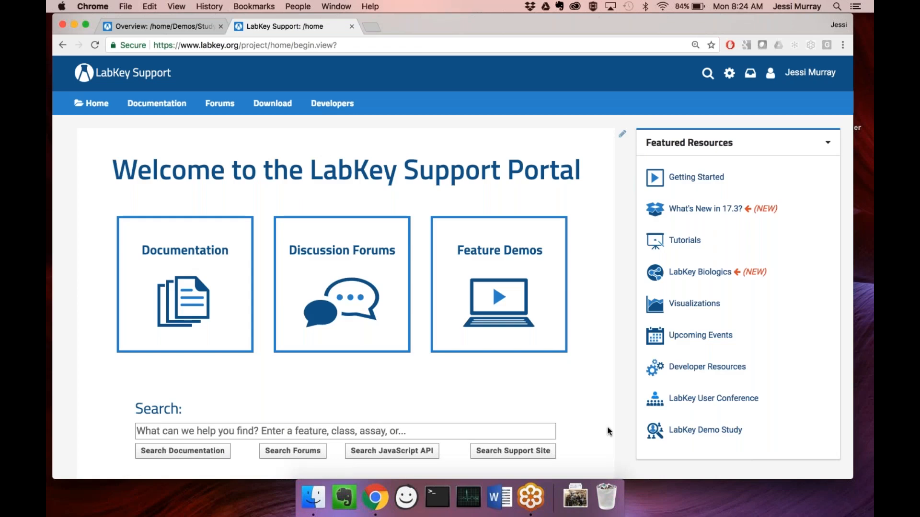
left_click(692, 435)
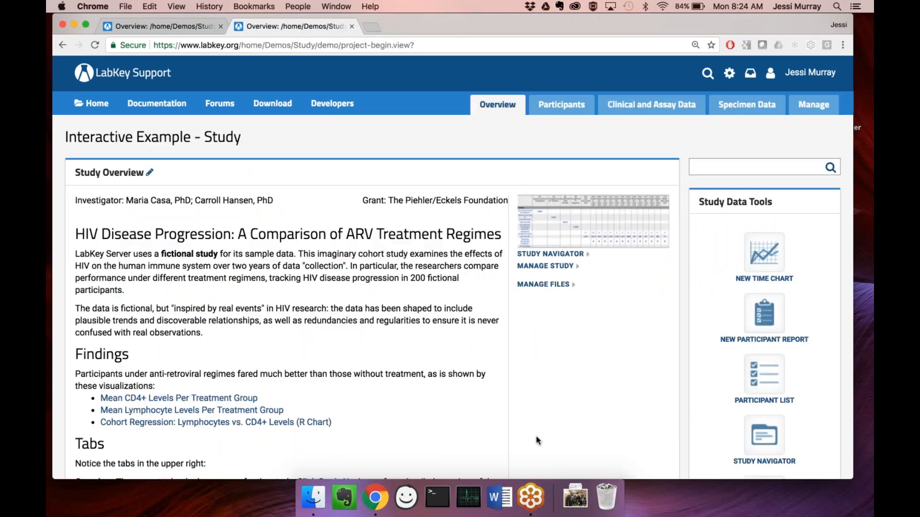